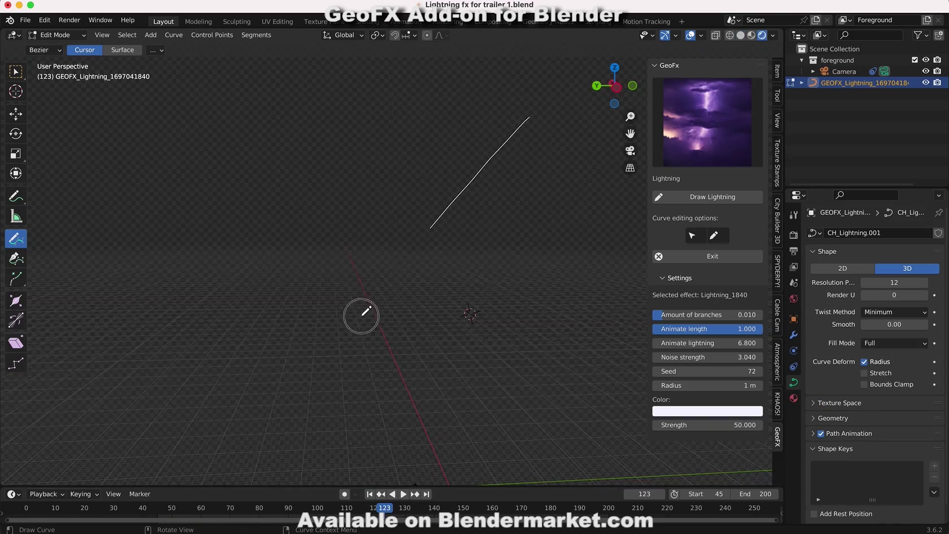
- Raise the lightning bolt's Amount of branches, then play the fireworks simulation
left_click_drag(692, 315, 711, 315)
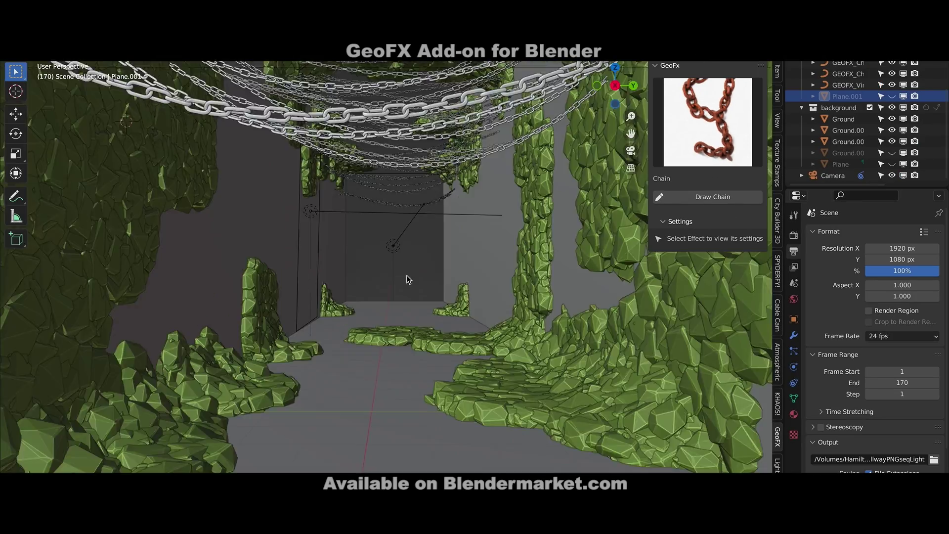
scroll(406, 275, "left", 10)
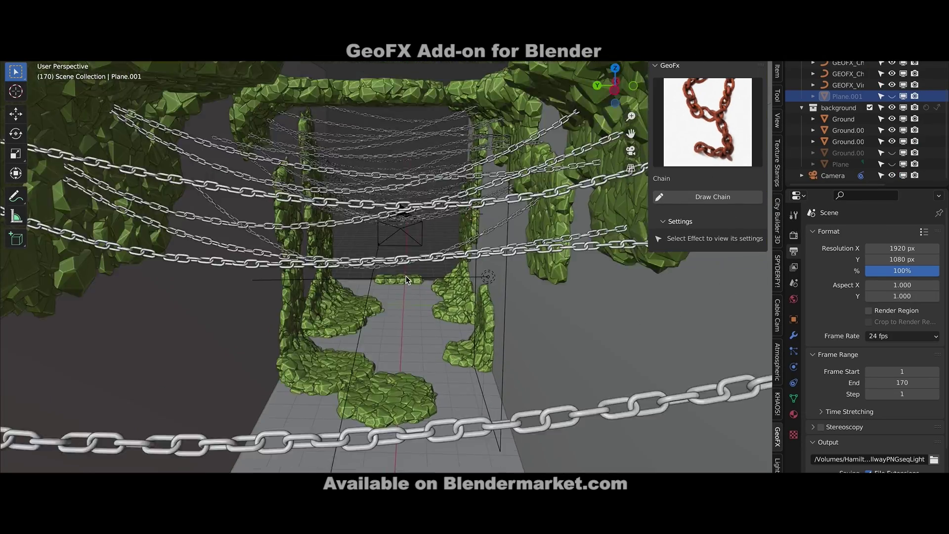
scroll(406, 276, "up", 5)
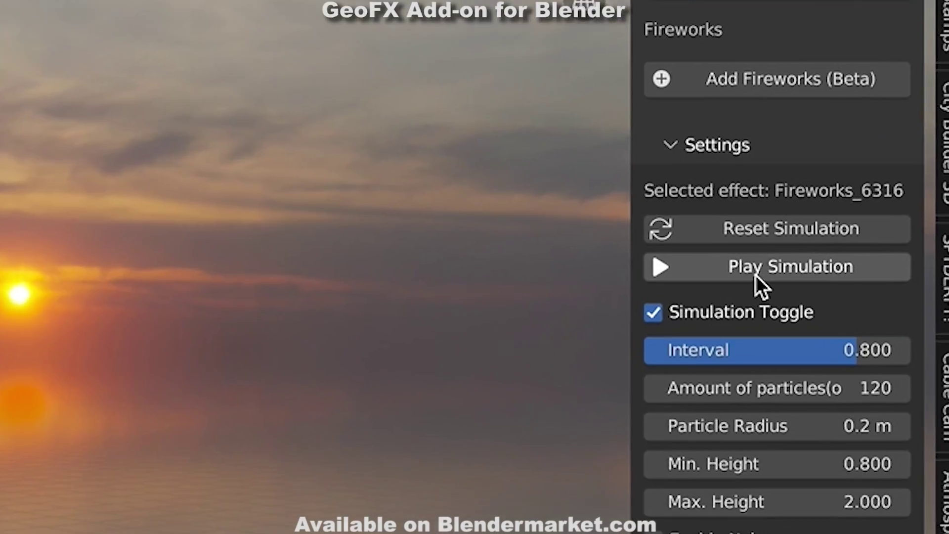
left_click(765, 275)
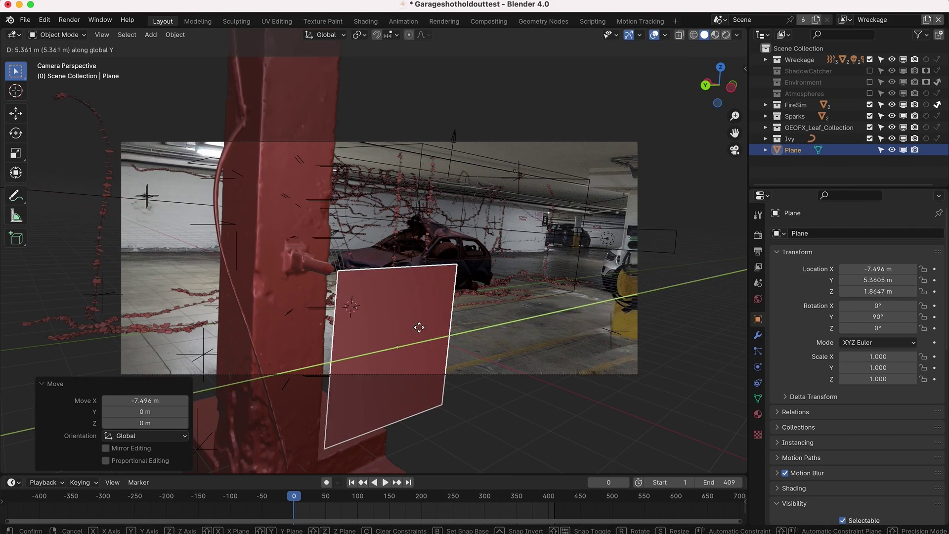
- Move the plane beside the pillar
middle_click_drag(419, 324, 403, 314)
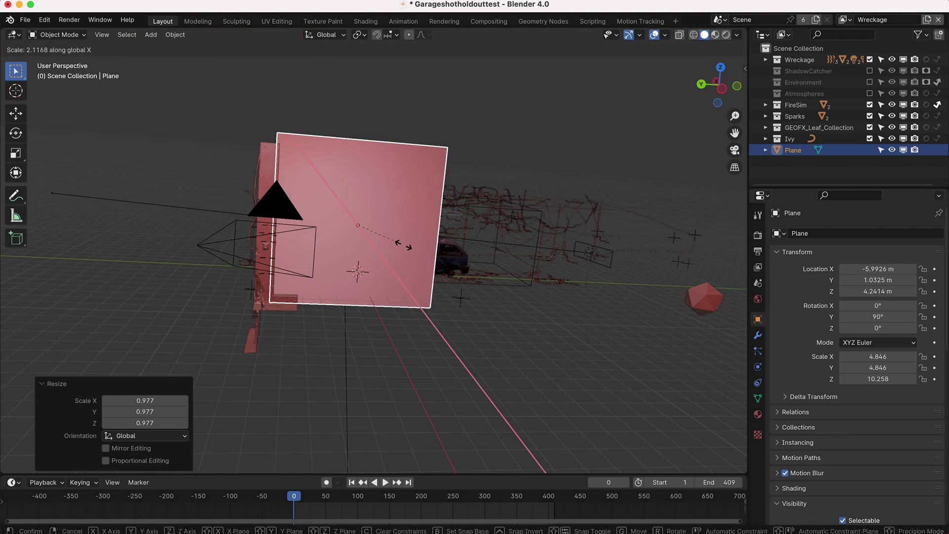
- Enlarge the plane and slide it along the Y axis beside the pillar
left_click(269, 230)
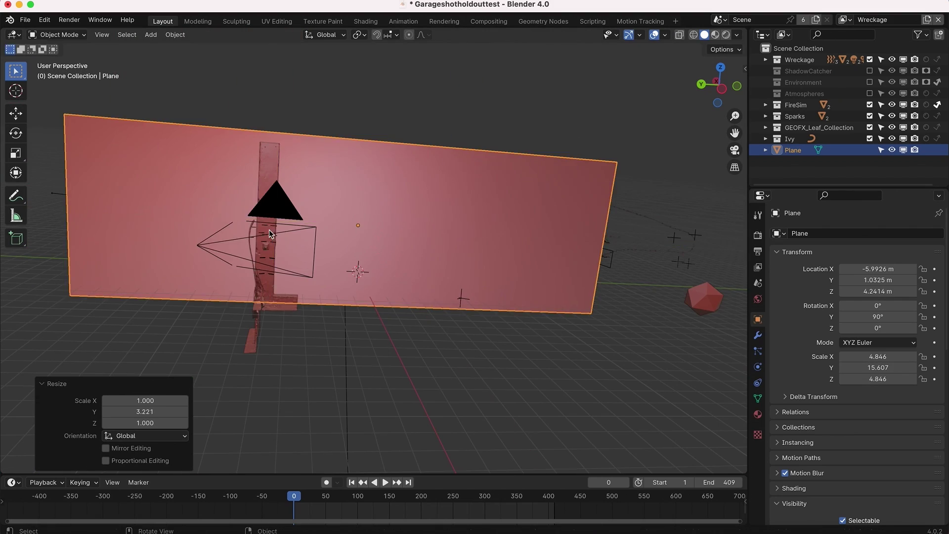
key("g")
key("y")
key("Return")
- View through the active camera at frame 1, then select the Car holdouts collection and view layers
left_click(102, 35)
left_click(282, 187)
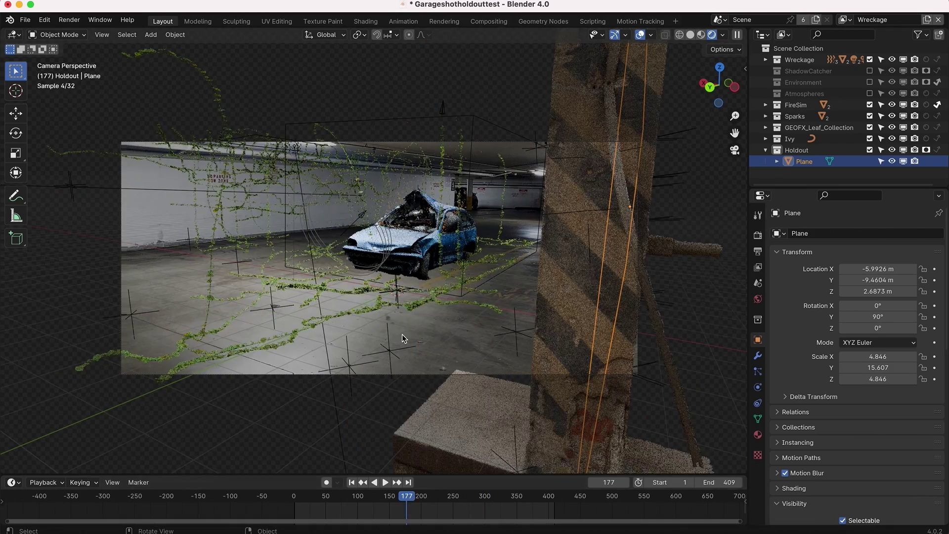
left_click(352, 483)
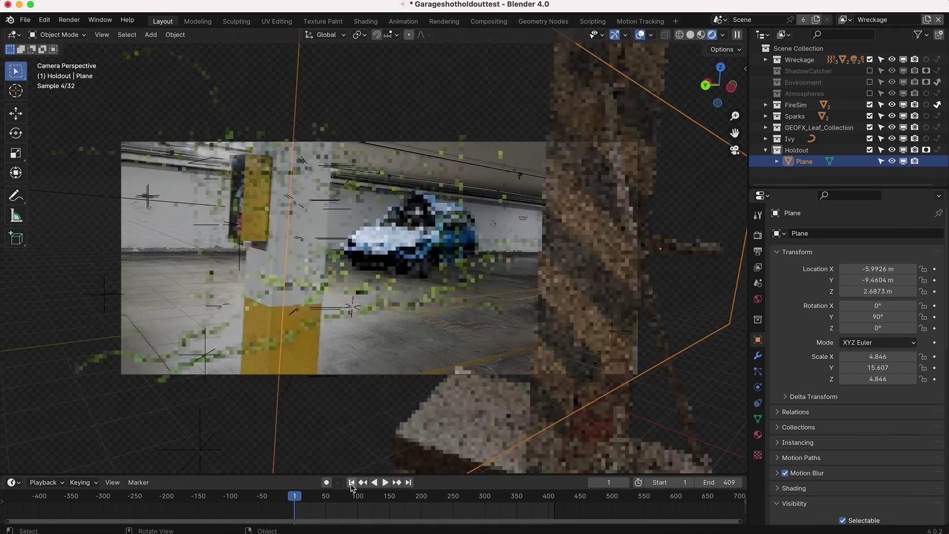
left_click(831, 69)
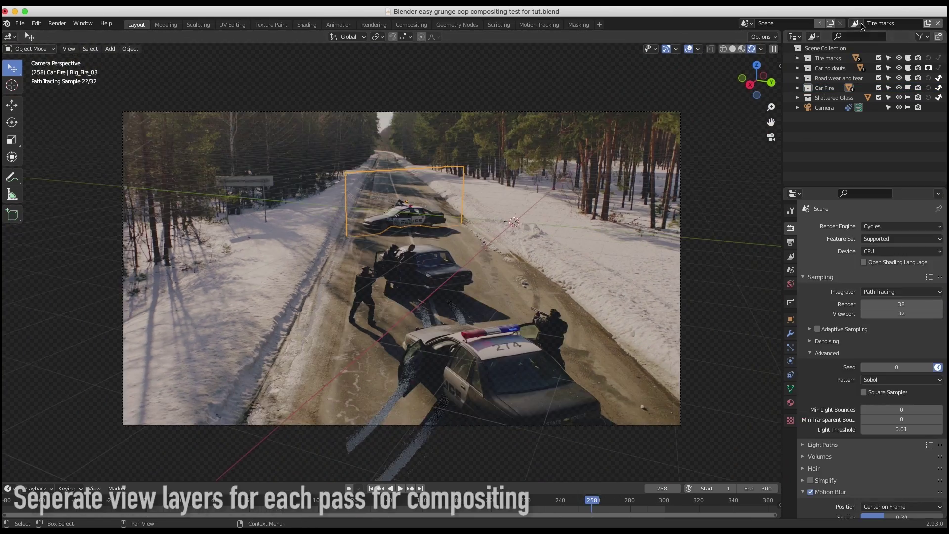
left_click(856, 24)
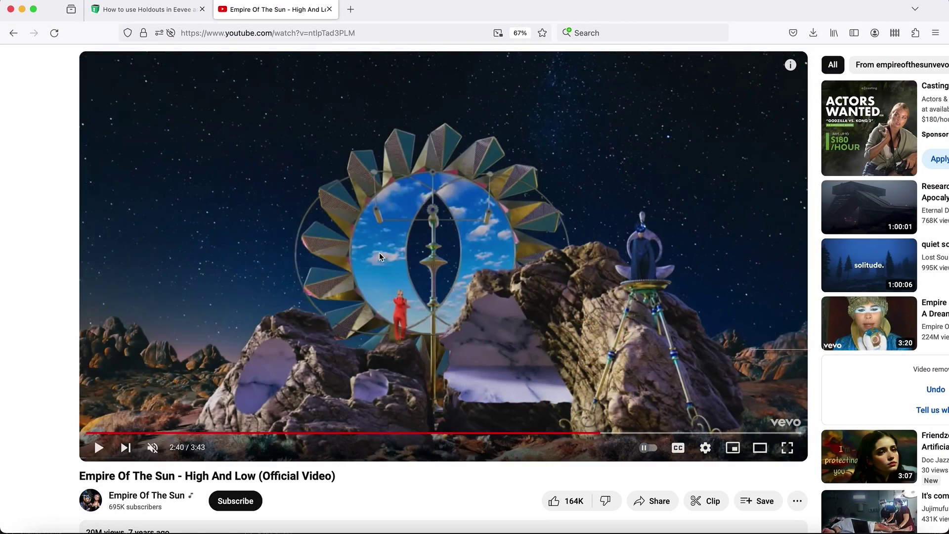
- Play High And Low, seek back to the checkered-tunnel scene, and pause at 1:30
left_click(379, 254)
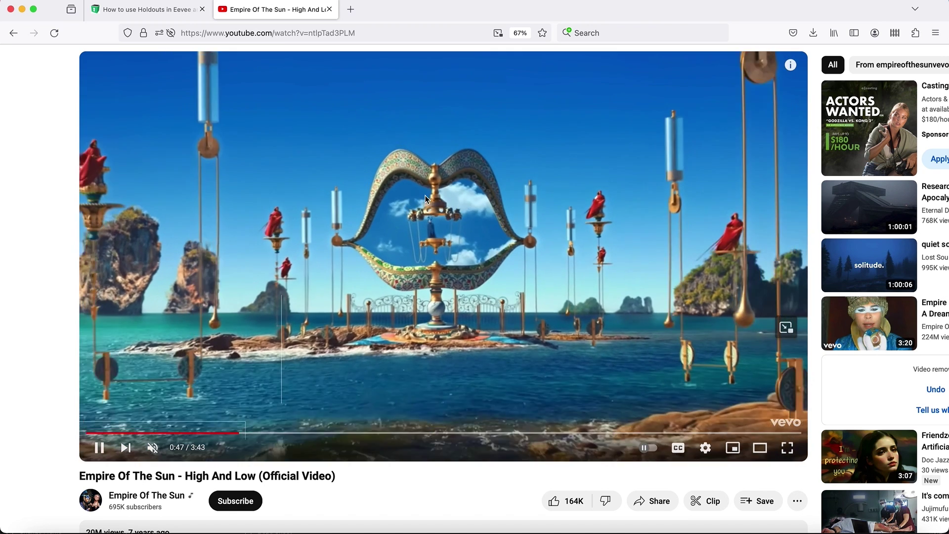
left_click(489, 163)
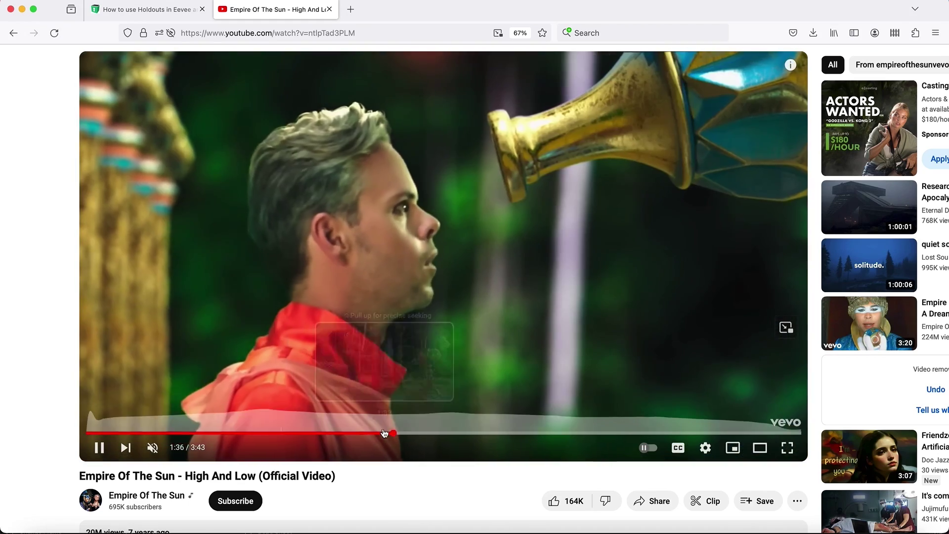
left_click(378, 434)
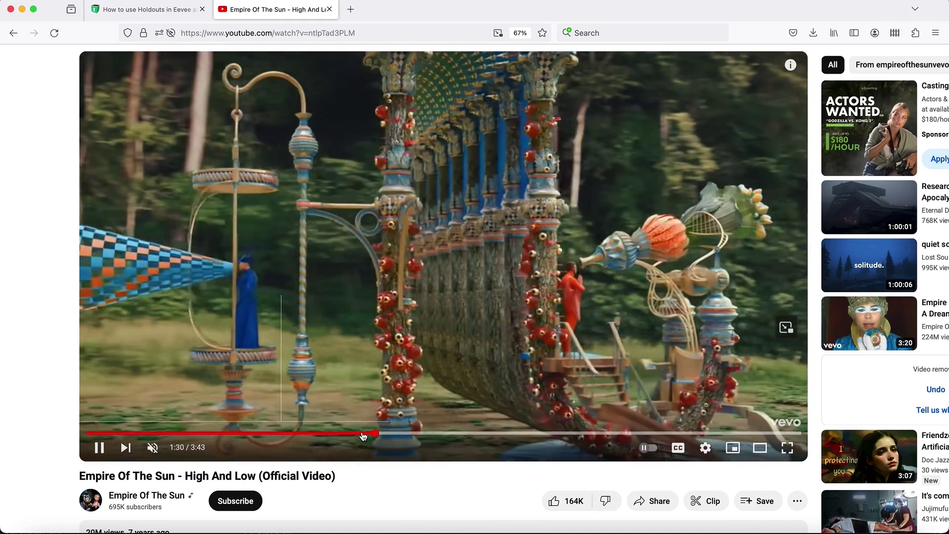
left_click(376, 434)
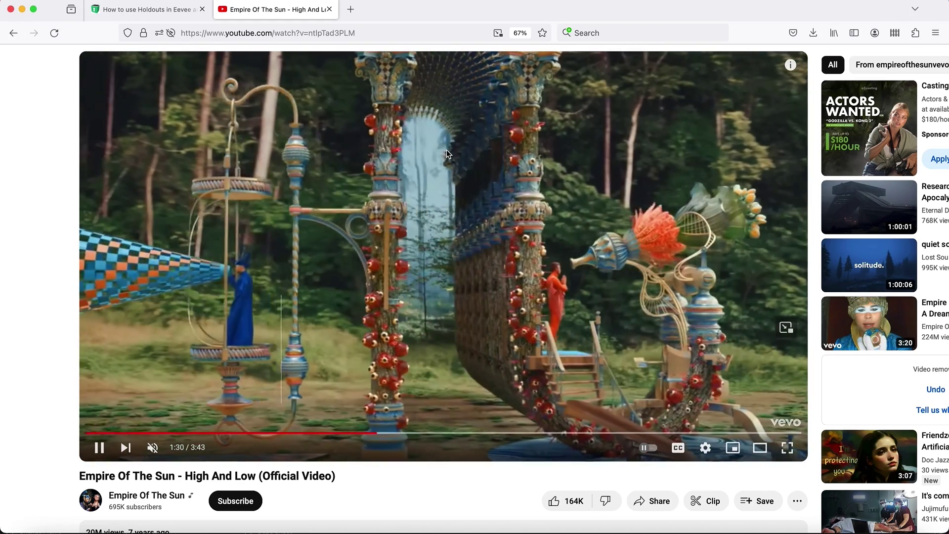
left_click(358, 434)
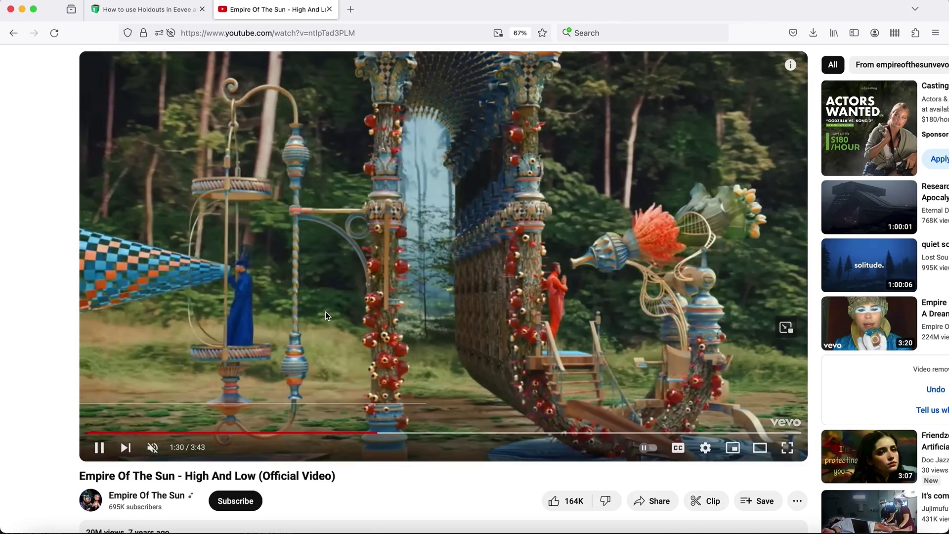
left_click(417, 253)
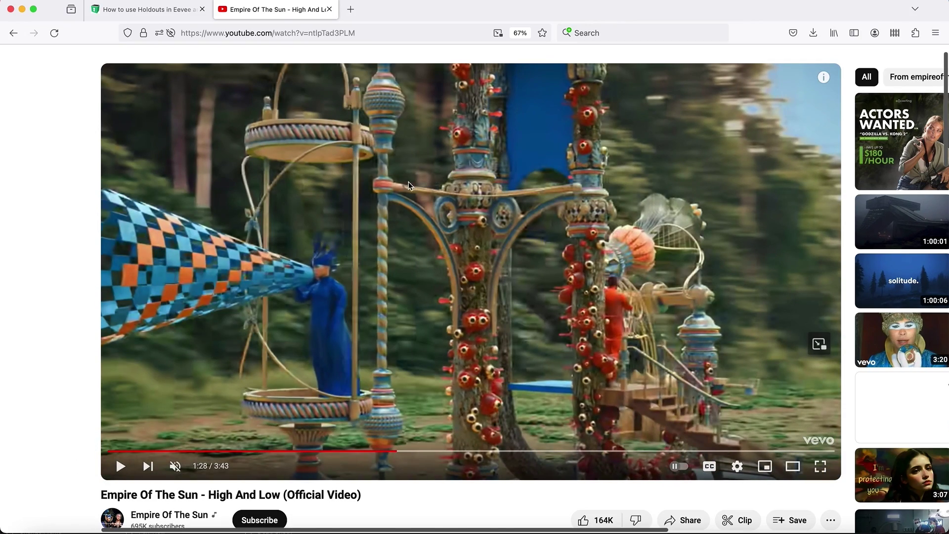
left_click(450, 226)
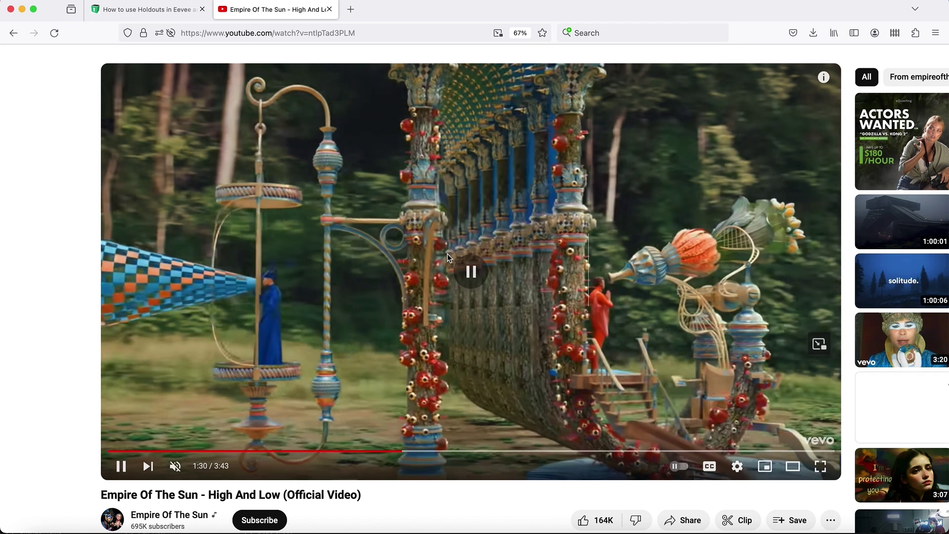
left_click(492, 252)
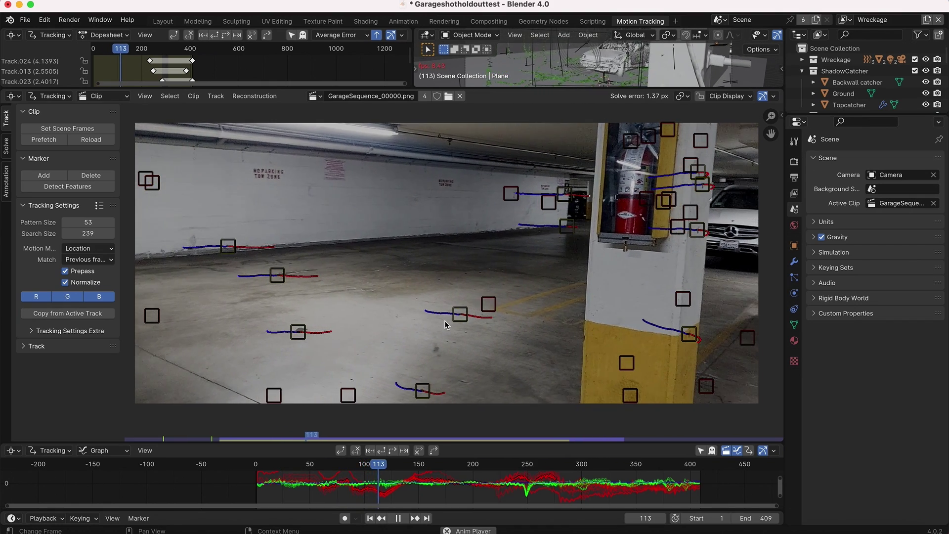
- Stop the tracking clip, switch to Layout, and play the shot from frame 1 to 189
key("space")
left_click(163, 21)
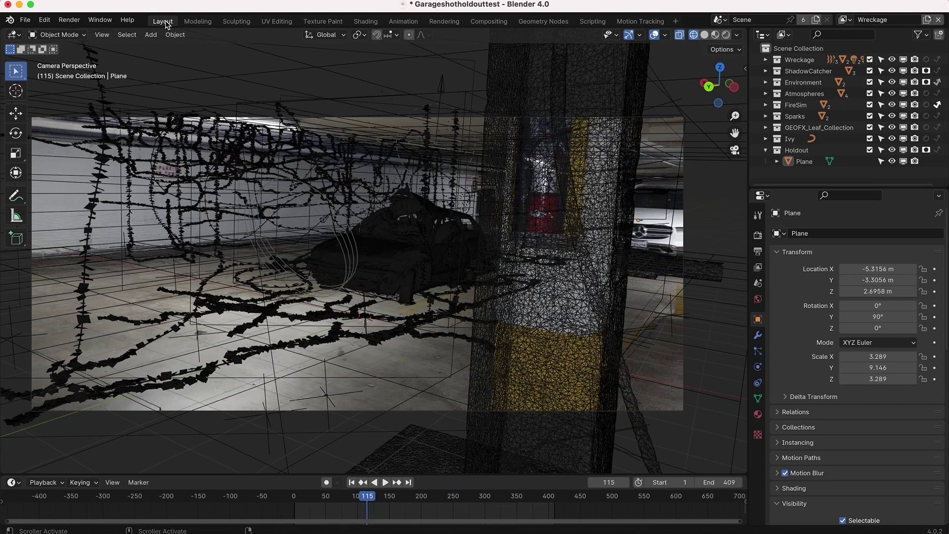
key("shift+Left")
key("space")
left_click(350, 499)
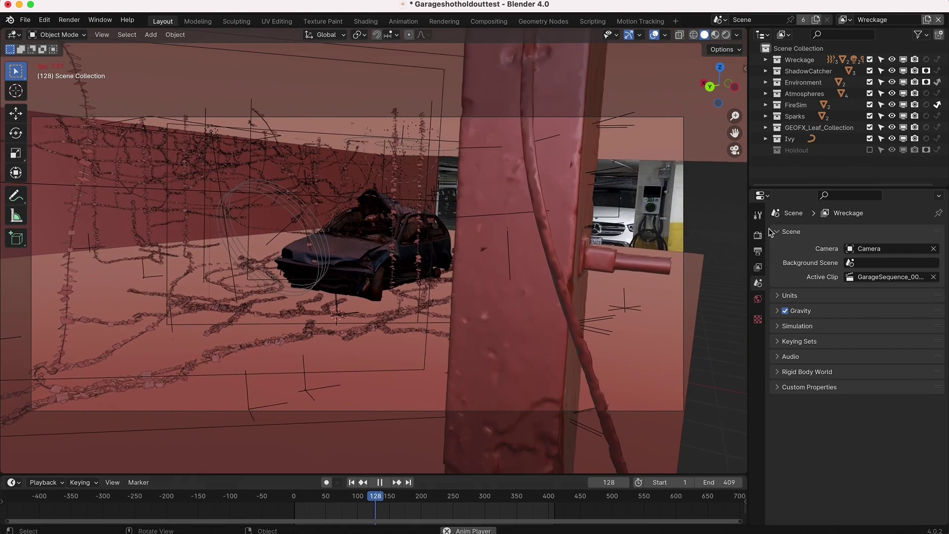
left_click(334, 499)
left_click(450, 275)
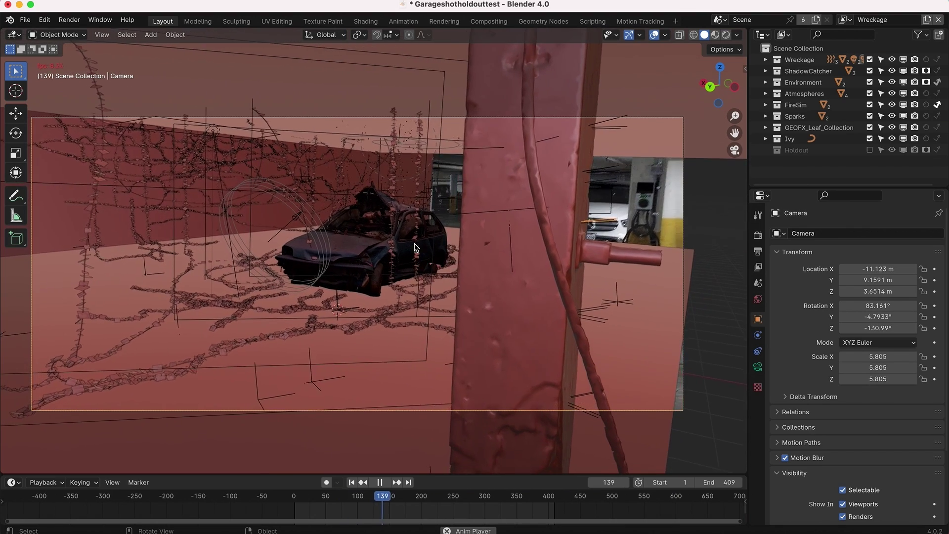
key("space")
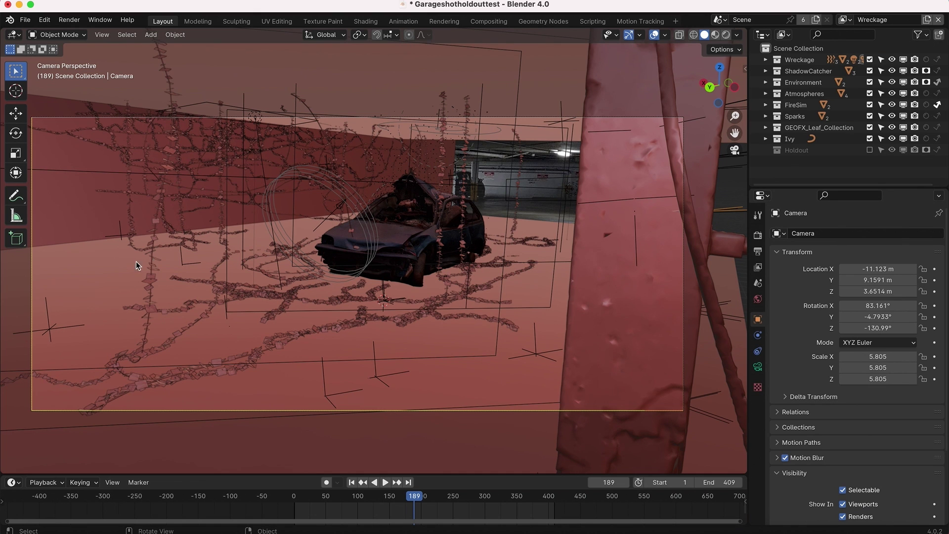
- Select the ivy and the footage plane, then scrub from frame 1 to 140
left_click(153, 247)
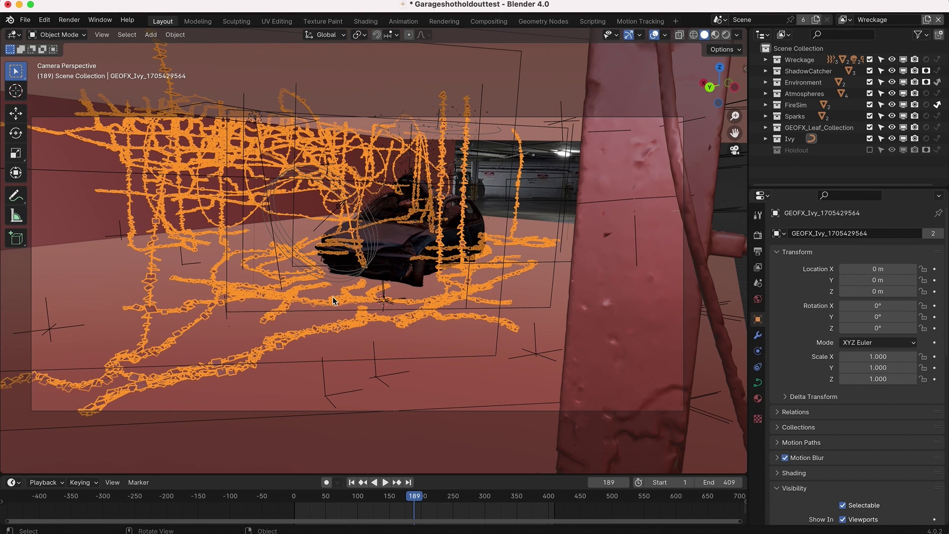
left_click(538, 192)
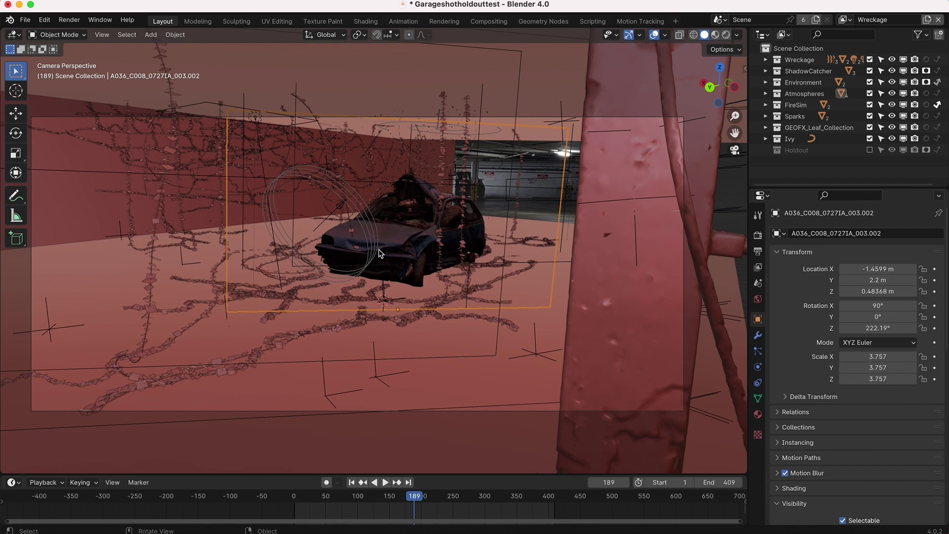
left_click(351, 483)
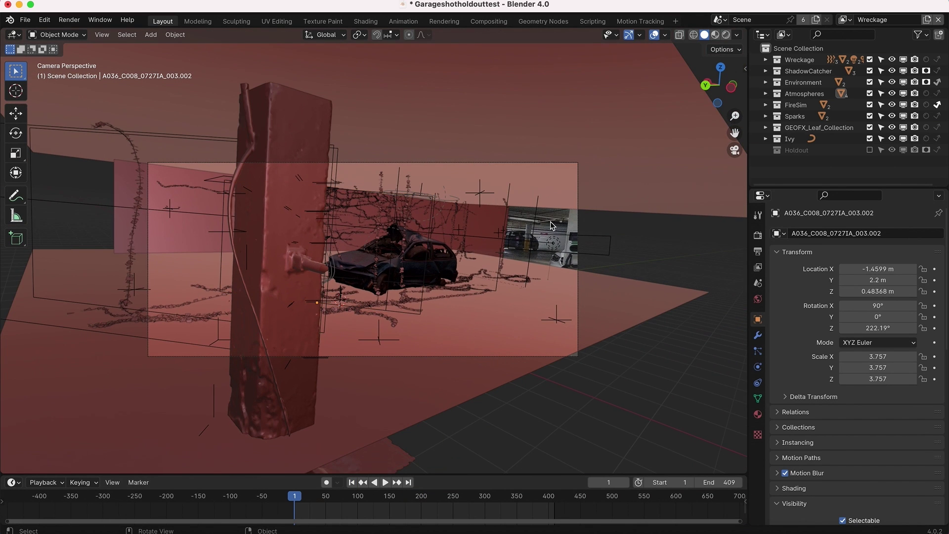
left_click_drag(311, 496, 383, 488)
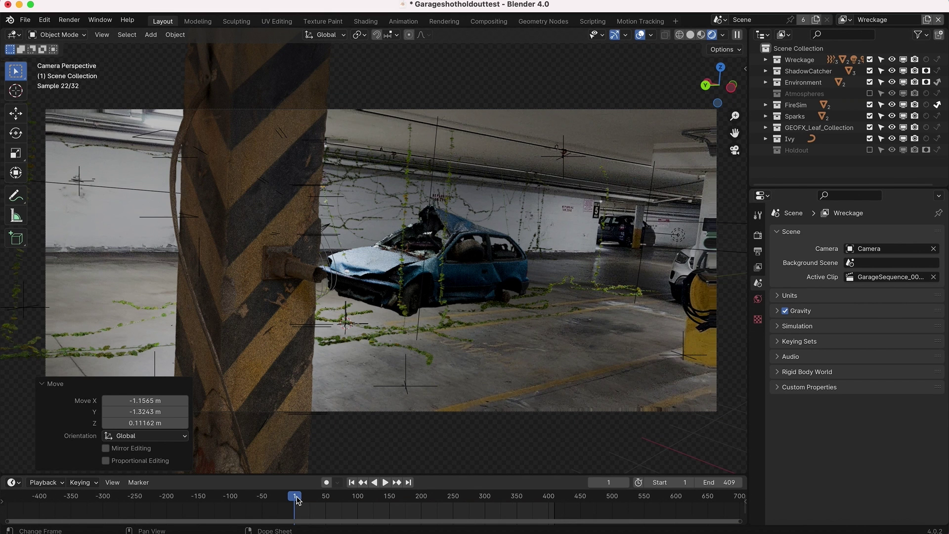
- Check frames 26 and 207, then enable the Holdout collection in the Outliner
left_click(313, 499)
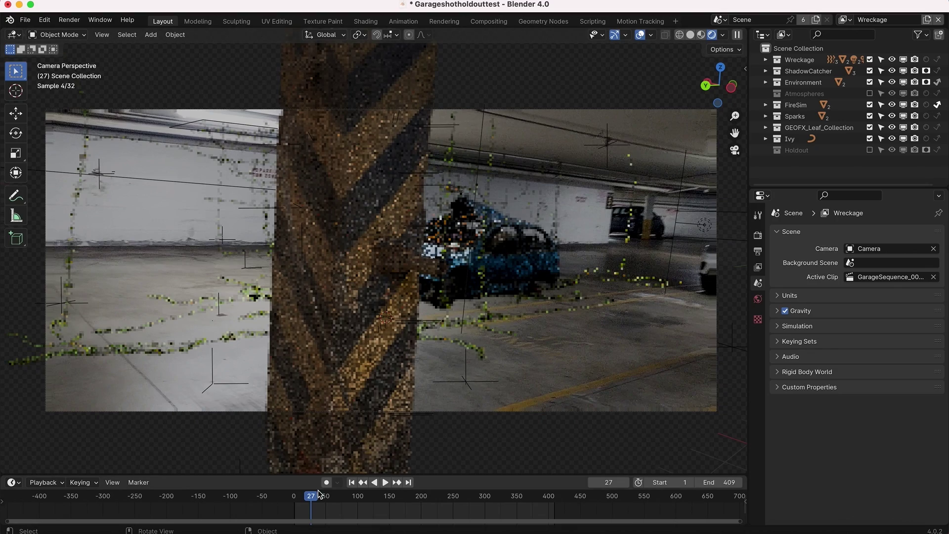
left_click(426, 498)
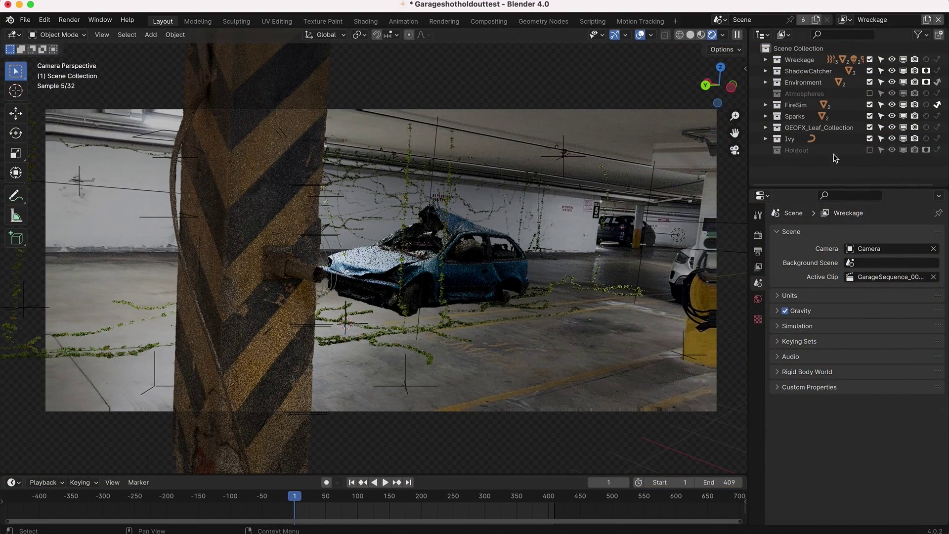
left_click(870, 150)
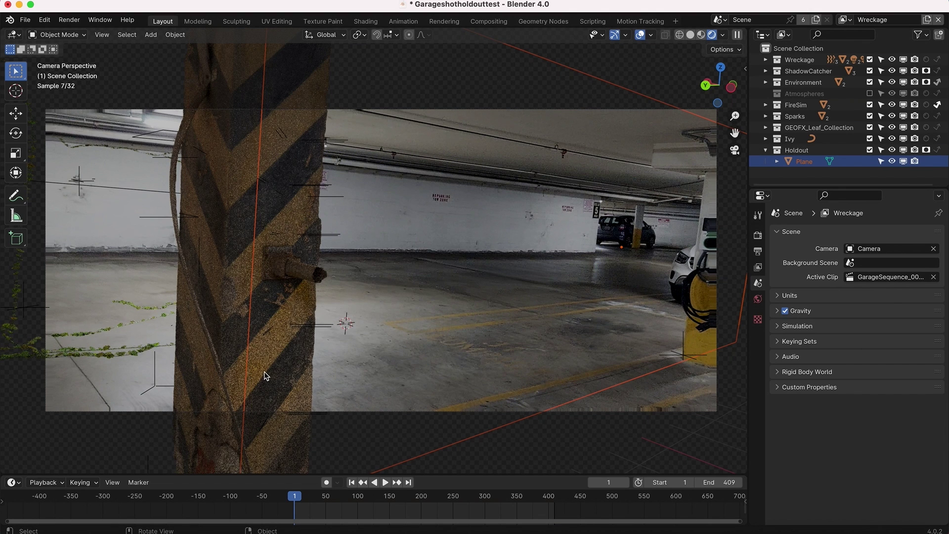
- Orbit around the set, selecting the camera and then the holdout Plane
scroll(426, 257, "down", 10)
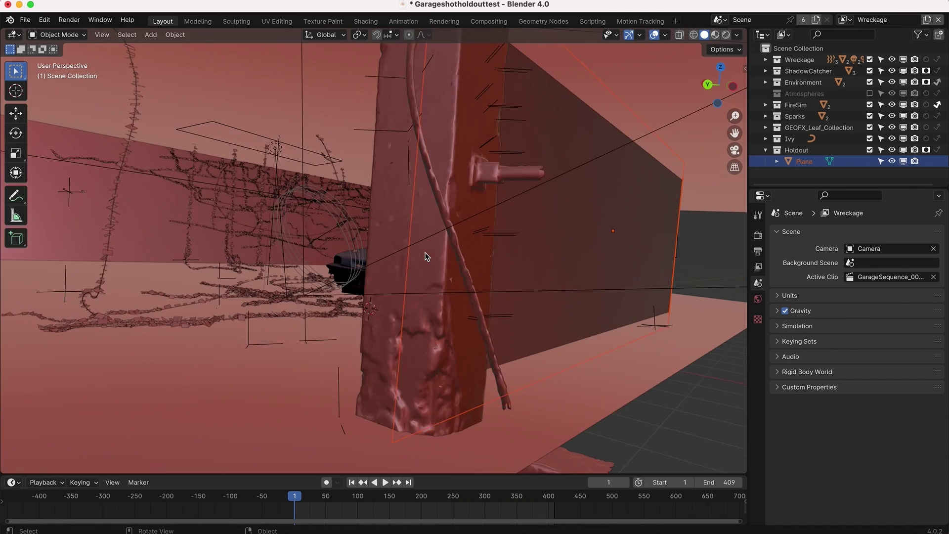
scroll(426, 256, "up", 3)
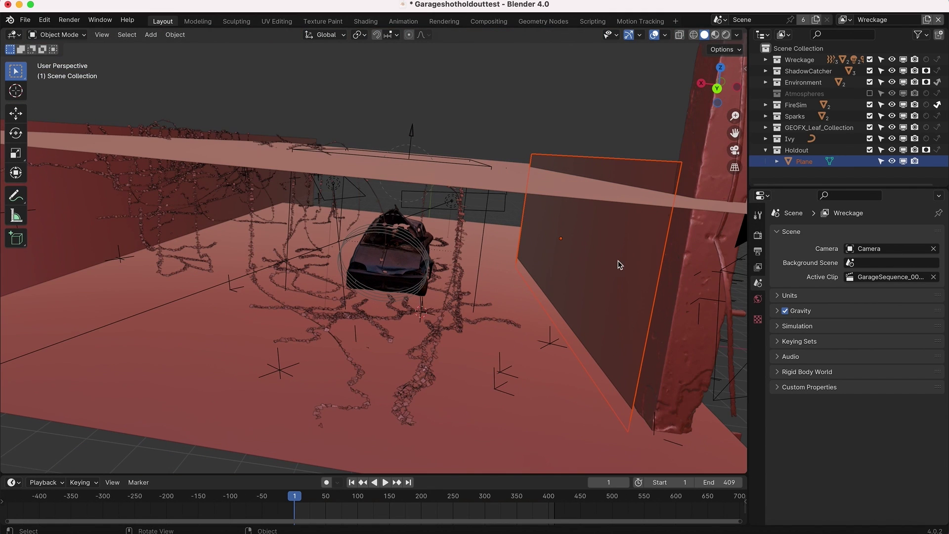
scroll(608, 250, "down", 6)
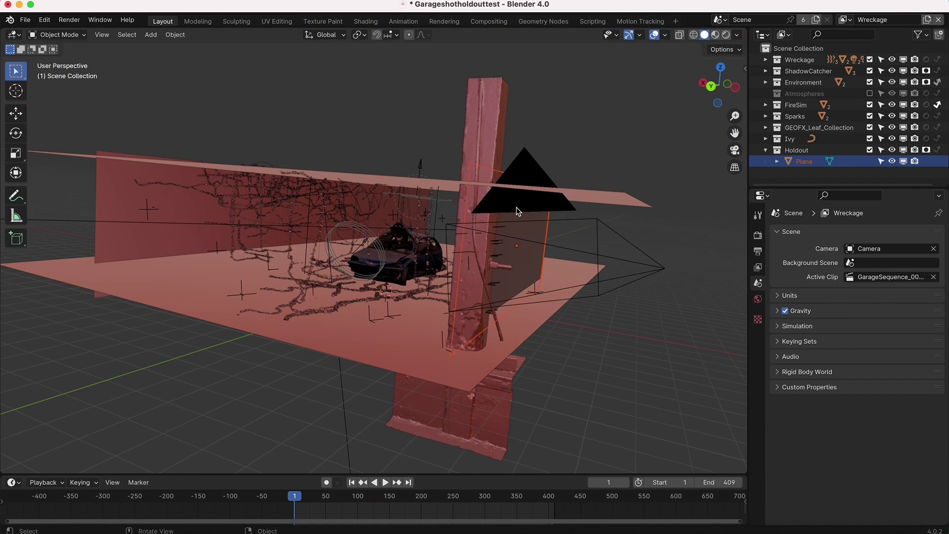
left_click(516, 207)
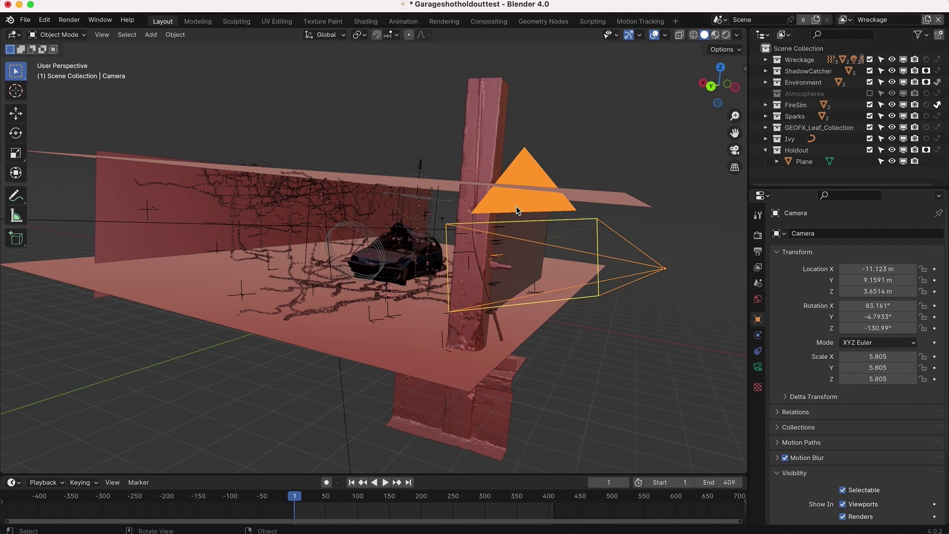
middle_click_drag(517, 206, 393, 248)
left_click(463, 259)
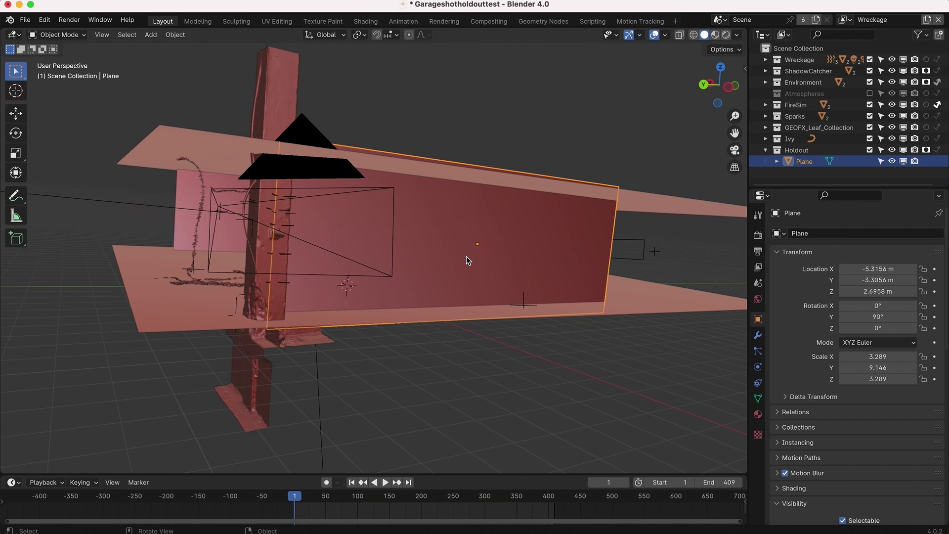
- View through the active camera in Rendered shading at frame 204
scroll(467, 256, "left", 3)
left_click(102, 35)
left_click(270, 193)
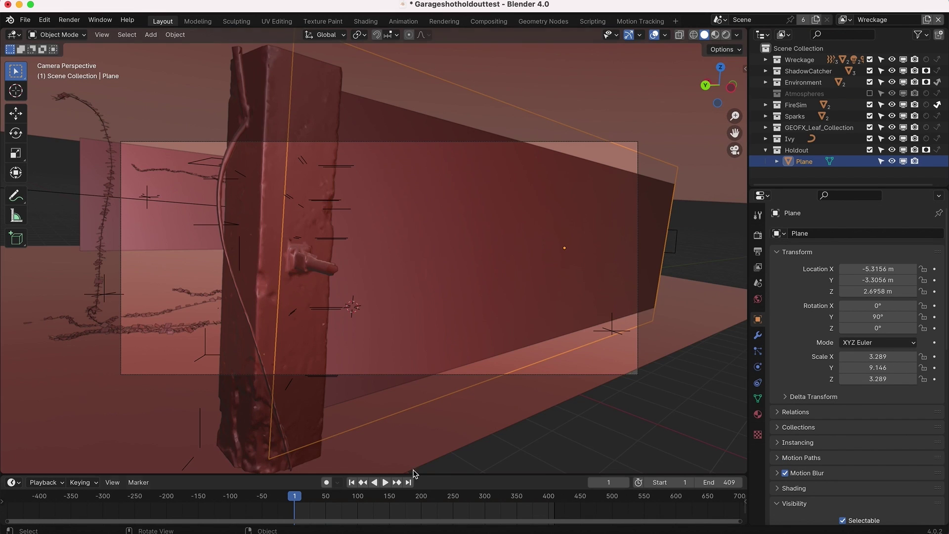
left_click(726, 35)
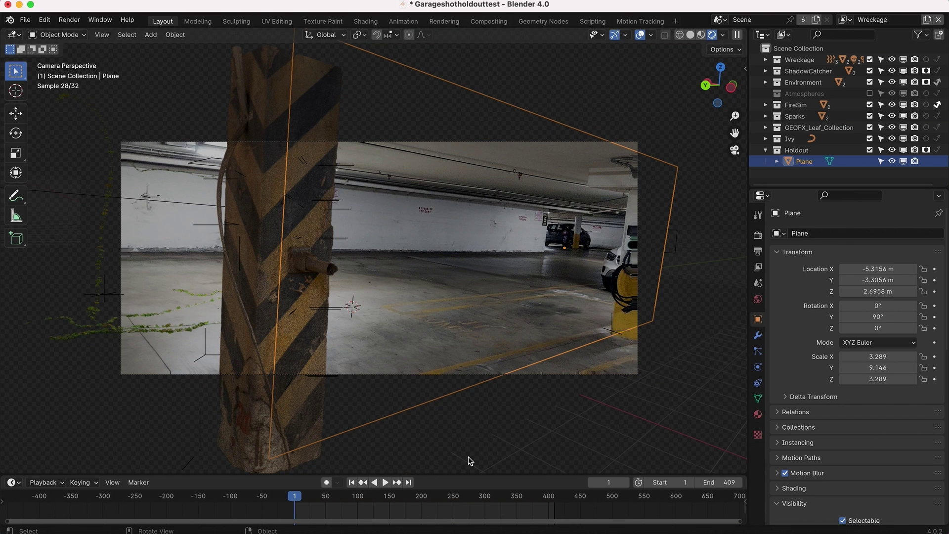
left_click(423, 501)
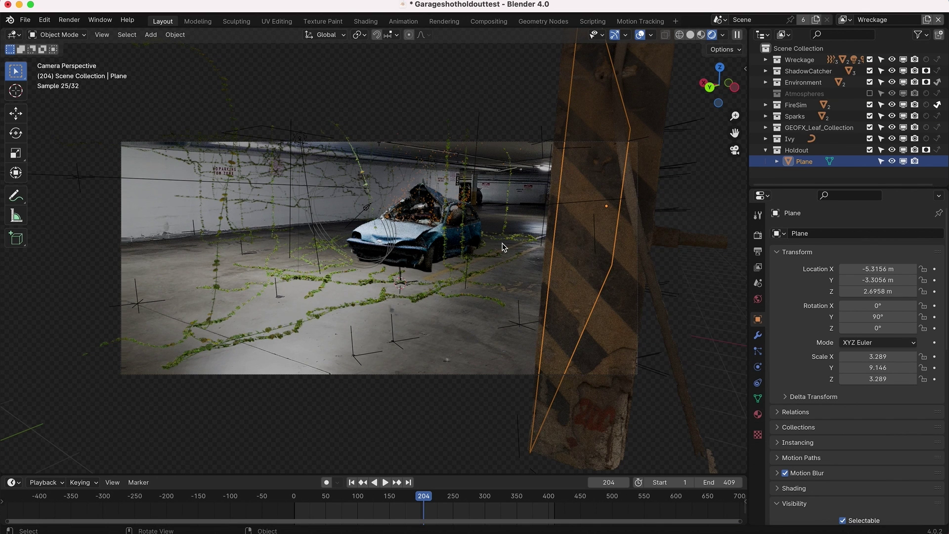
- Return to solid shading at the shot's start and delete the holdout Plane and Holdout collection
key("z")
left_click(351, 482)
left_click(797, 150)
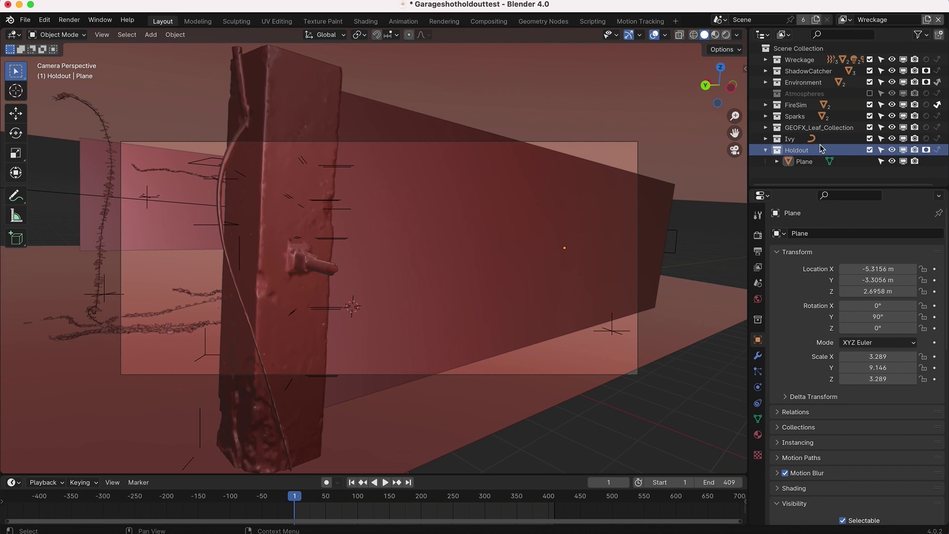
left_click(805, 161)
key("x")
left_click(483, 233)
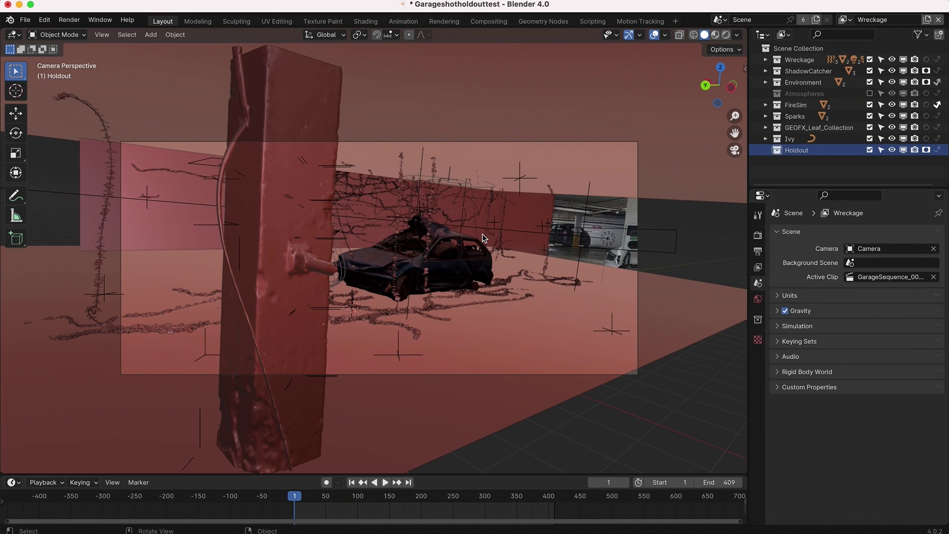
key("x")
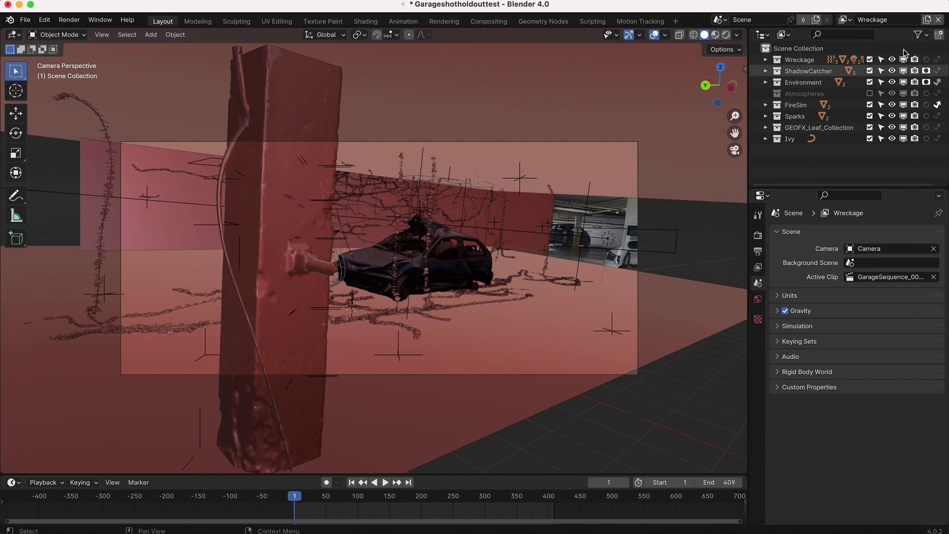
- Exclude the ShadowCatcher and Environment collections and scrub the shot back to frame 0
left_click(870, 71)
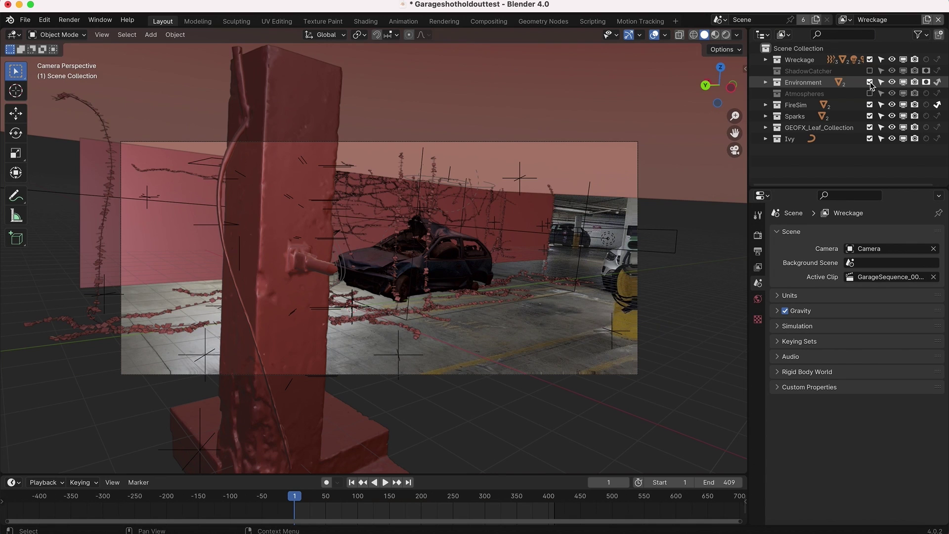
left_click(870, 83)
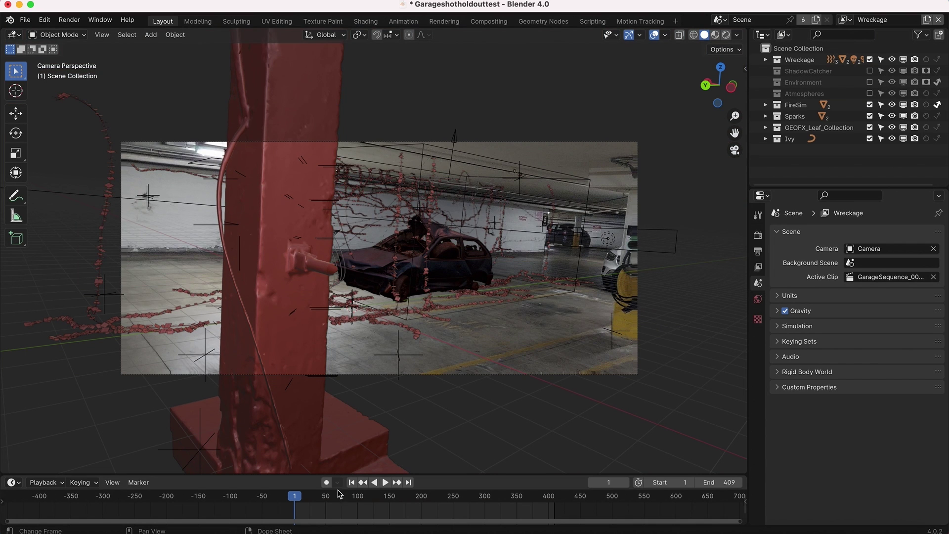
left_click_drag(355, 498, 294, 496)
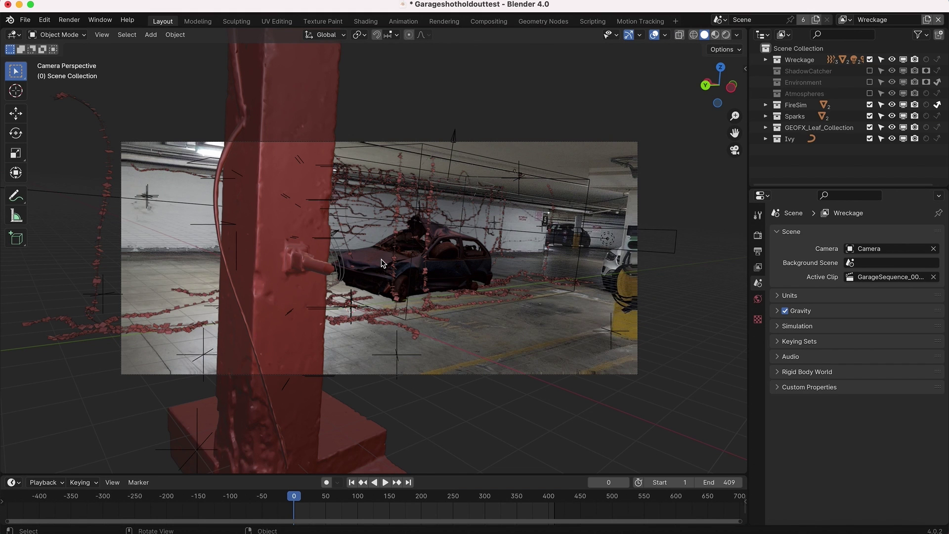
- Add a plane, raise it to 1.8647 m, and rotate it 90° about Y
key("shift+a")
mouse_move(421, 207)
left_click(472, 206)
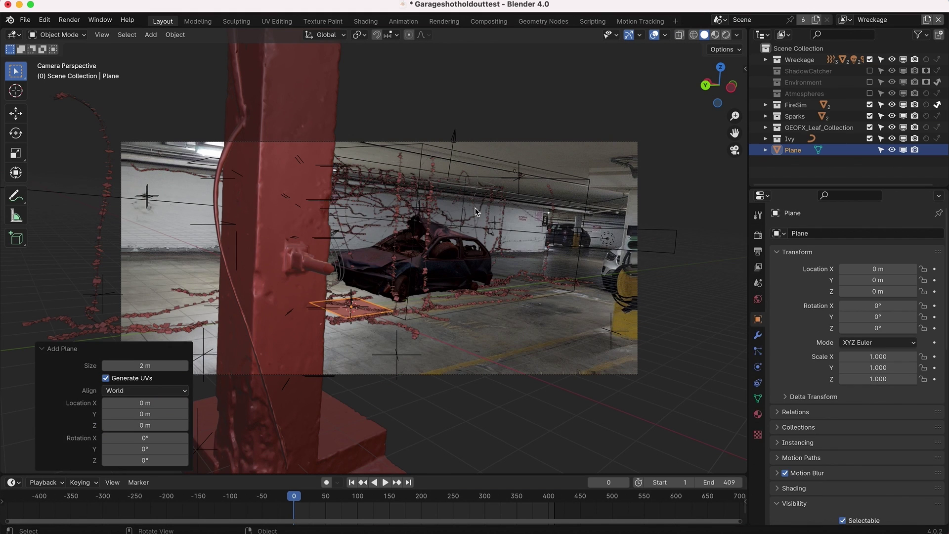
key("g")
key("z")
left_click(419, 245)
type("ry")
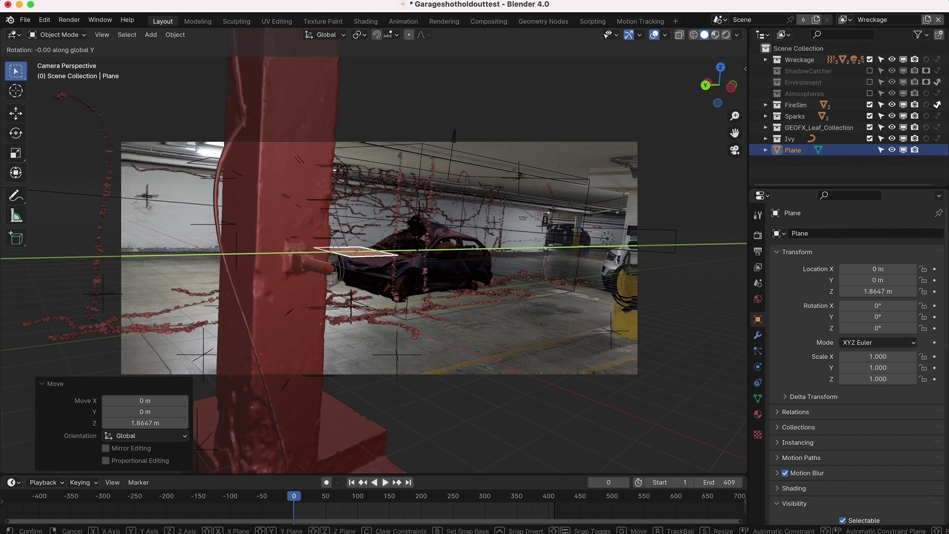
type("90")
key("Return")
- Position the upright plane along the Y, X and Z axes beside the pillar
key("g")
key("y")
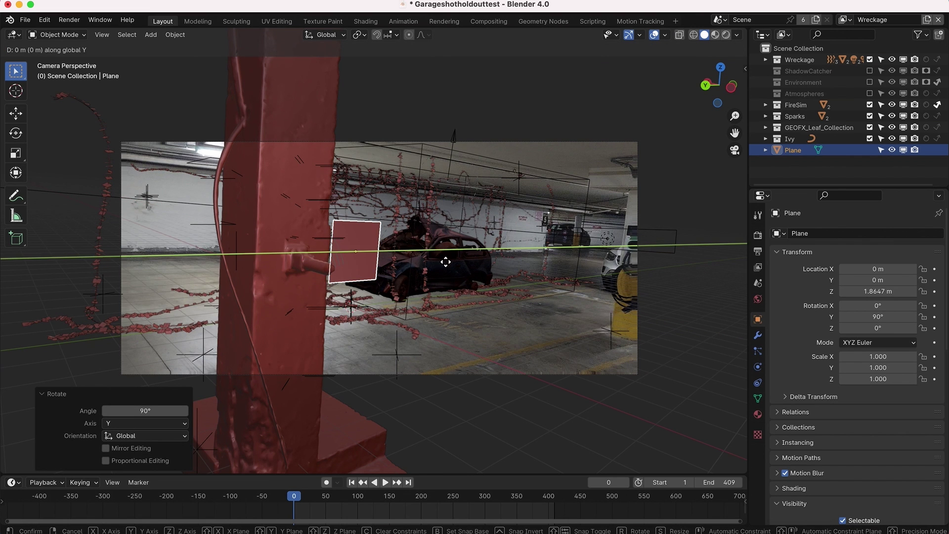
left_click(418, 326)
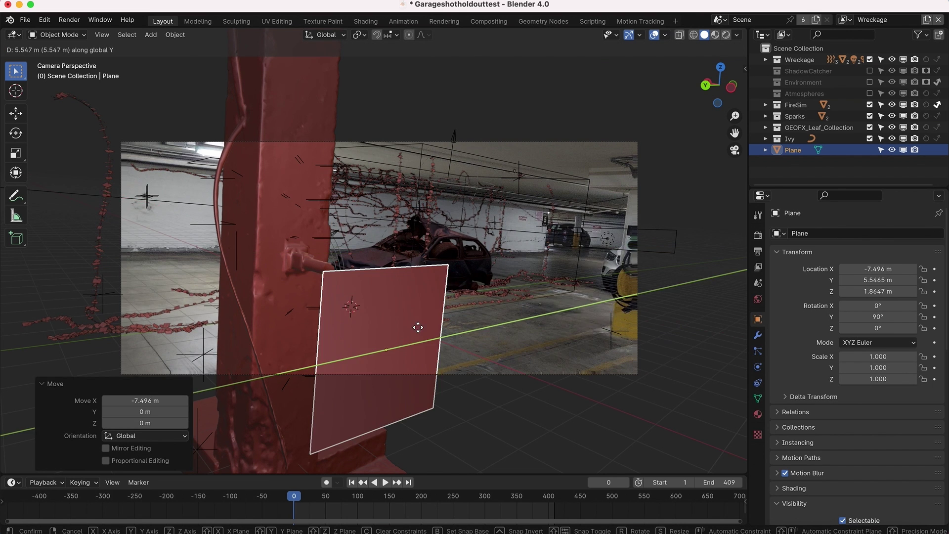
middle_click_drag(418, 326, 396, 316)
key("g")
key("x")
left_click(400, 316)
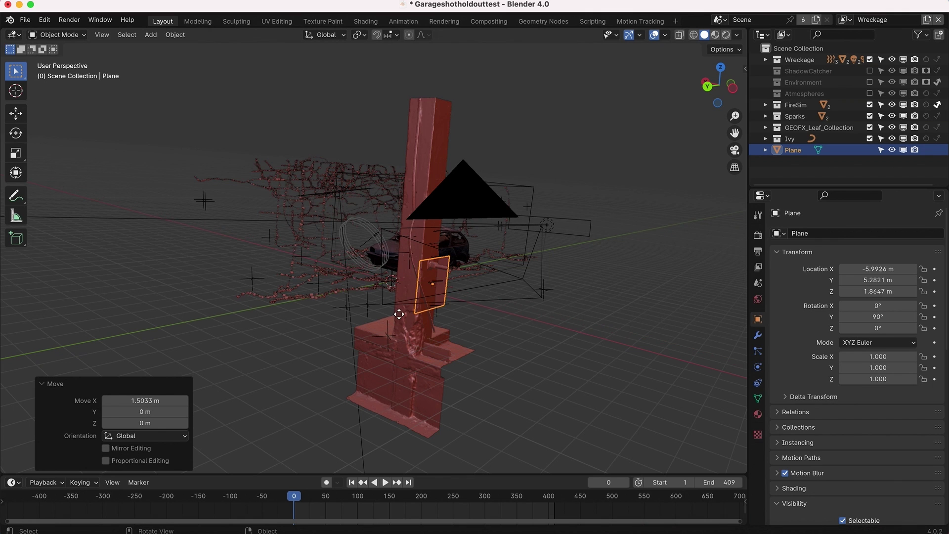
key("g")
key("z")
left_click(414, 255)
middle_click_drag(415, 255, 395, 233)
- Enlarge the plane and stretch it along Y into a wide 4.846 × 15.607 panel
key("s")
left_click(396, 222)
key("g")
key("y")
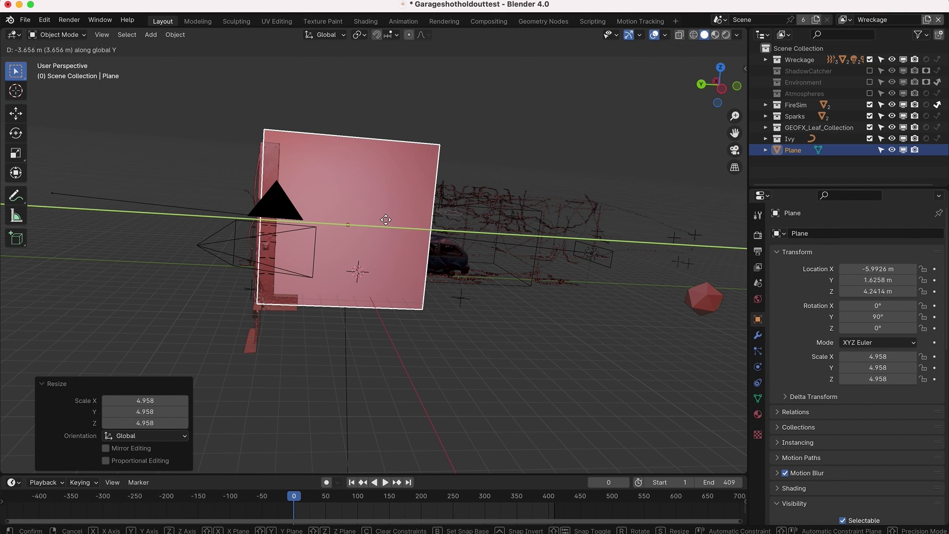
key("Escape")
key("s")
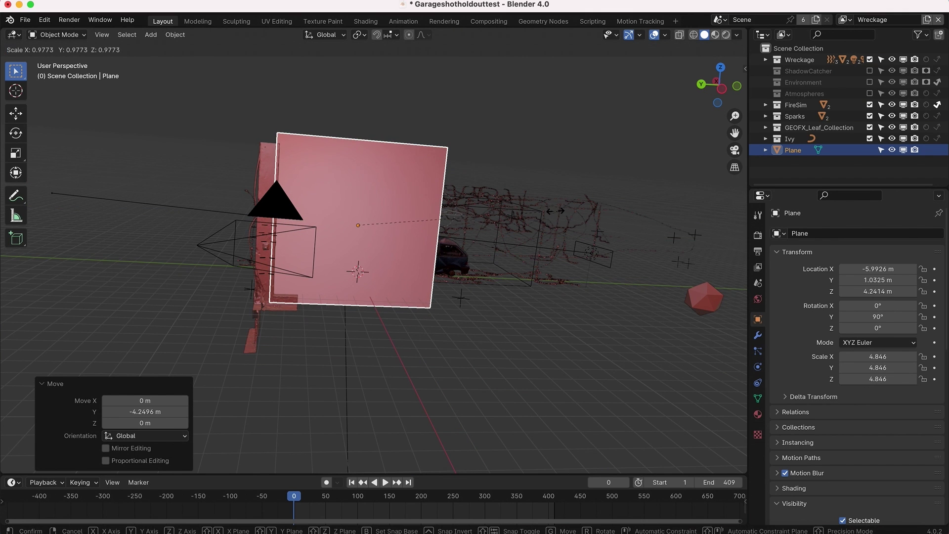
left_click(557, 214)
key("s")
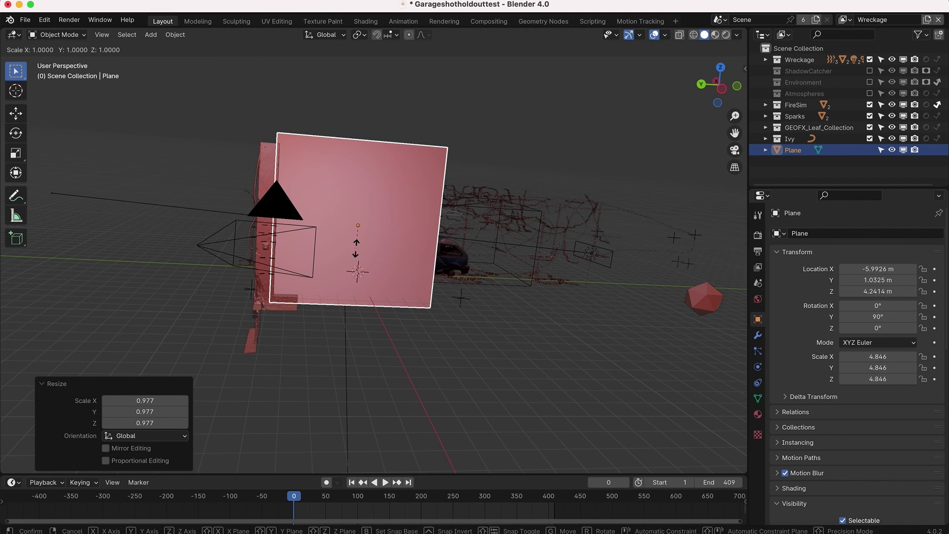
key("y")
left_click(430, 245)
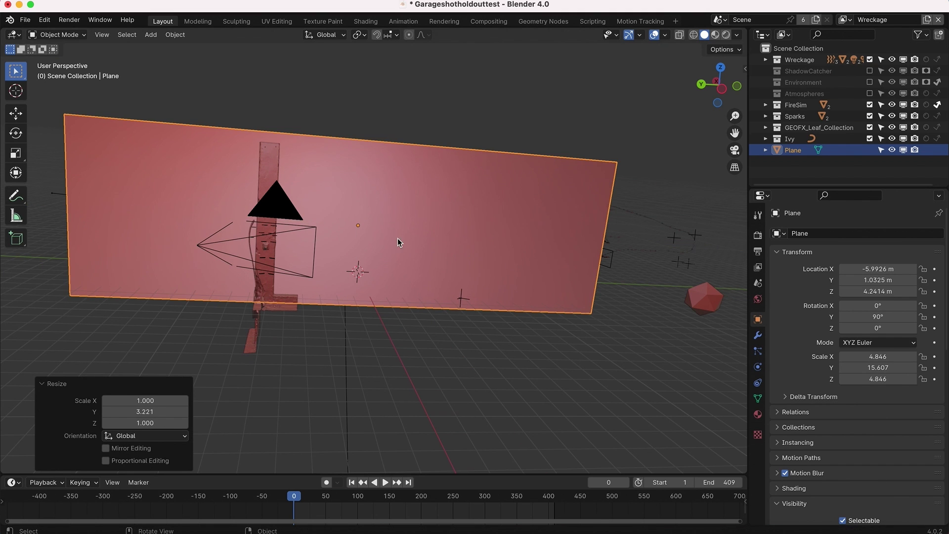
- Shift the panel along Y, lower it in camera view, and preview it in Rendered shading
key("g")
key("y")
key("Return")
key("KP_0")
key("g")
key("z")
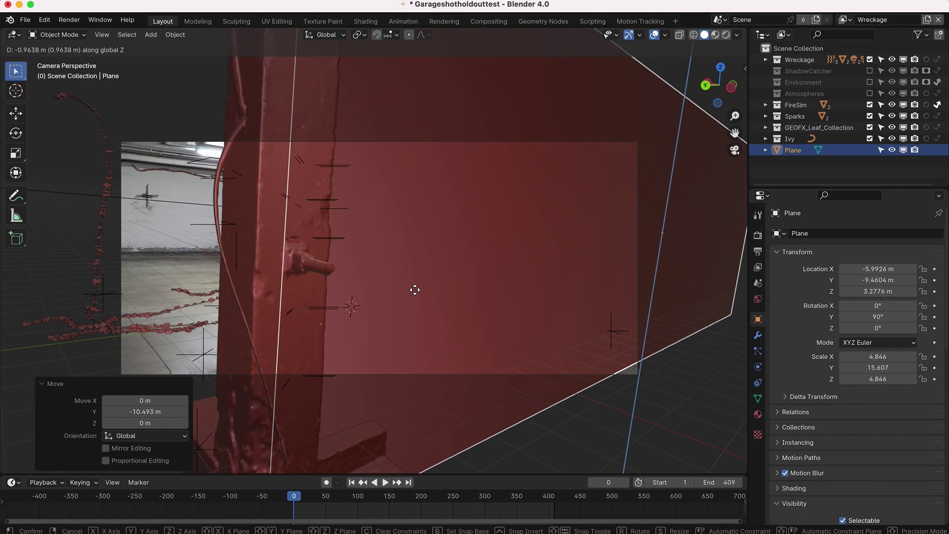
left_click(410, 307)
key("z")
left_click(486, 204)
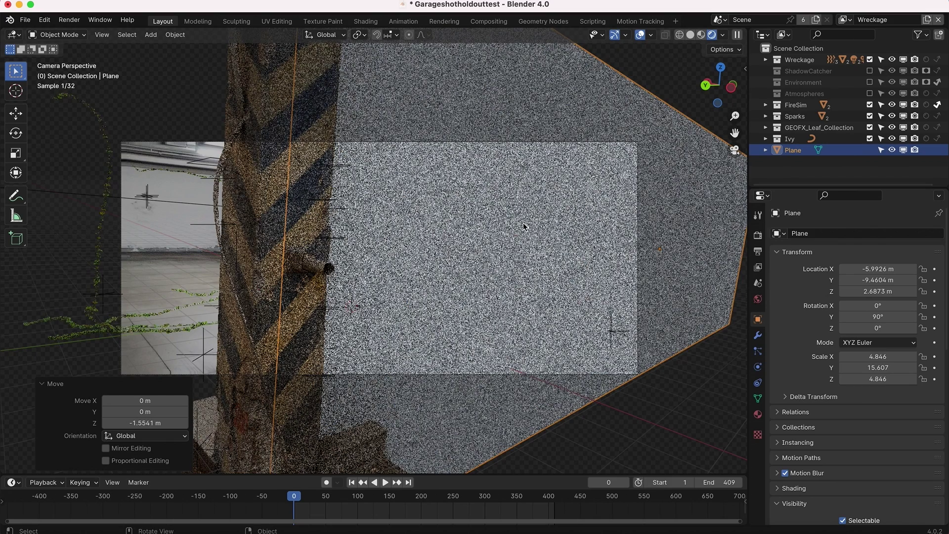
- Move the plane into a new 'Holdout' collection and reveal the Outliner's holdout toggle
key("m")
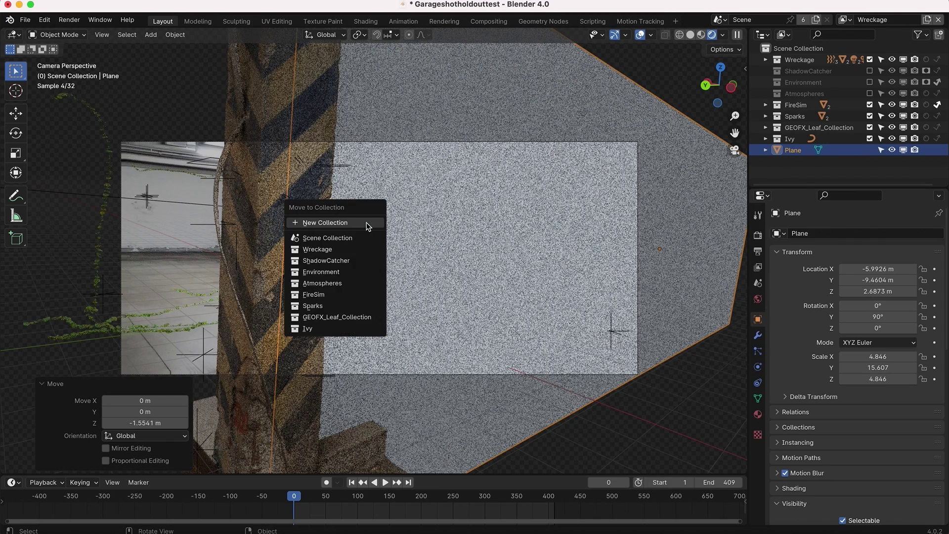
left_click(353, 221)
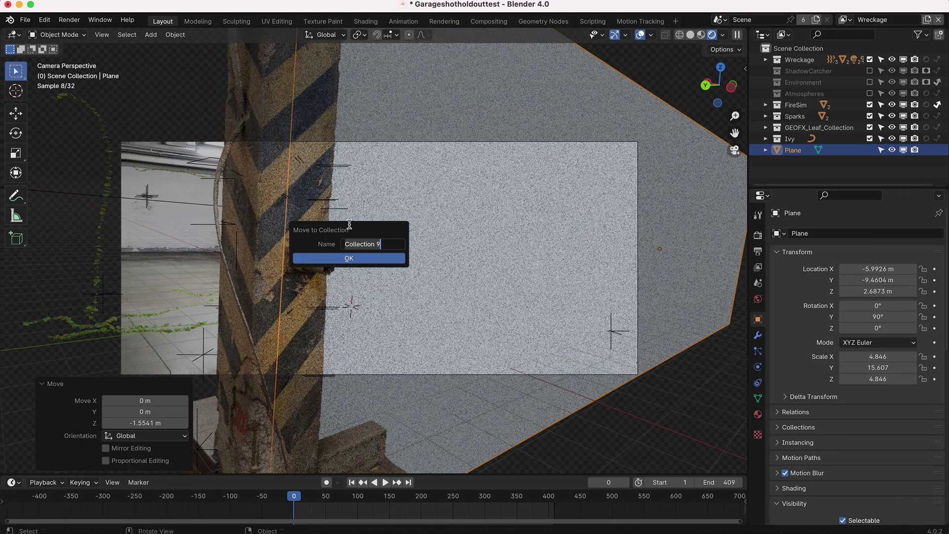
type("Holdout")
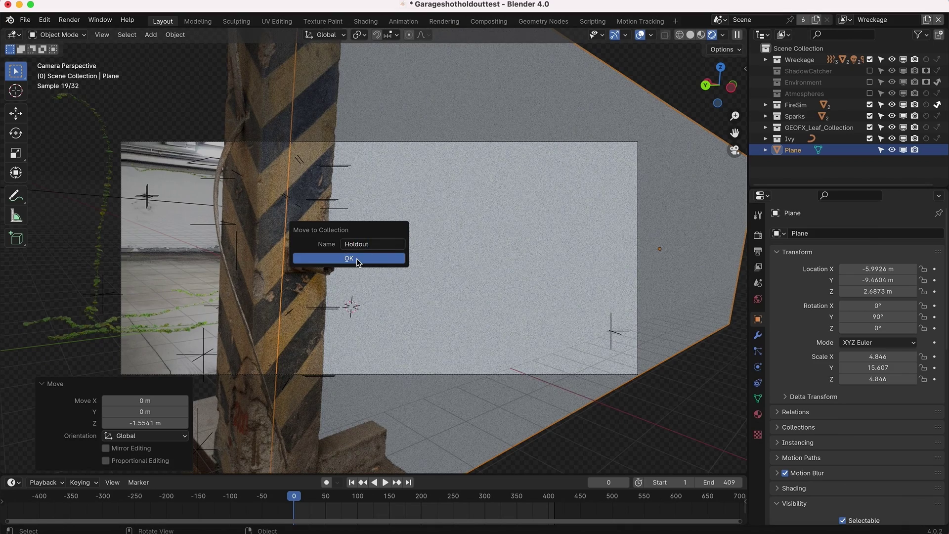
left_click(357, 259)
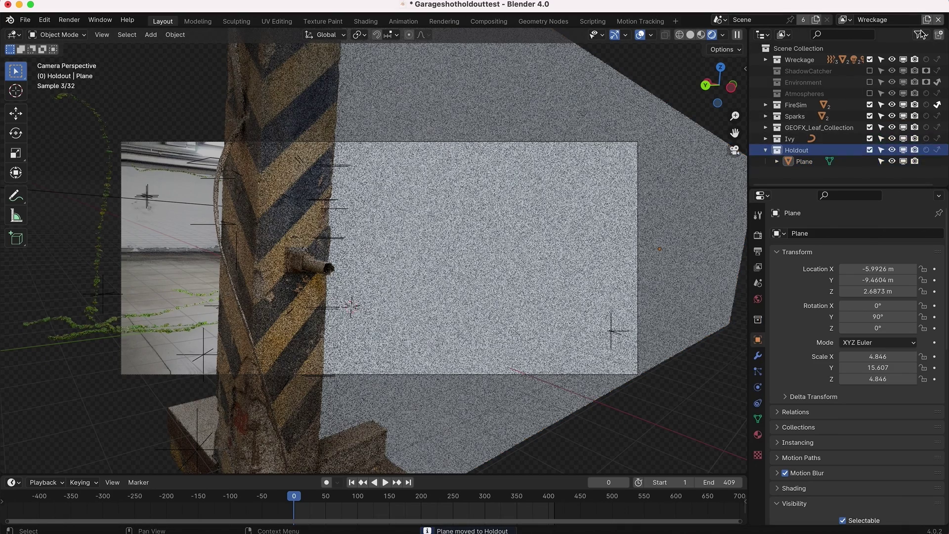
left_click(921, 35)
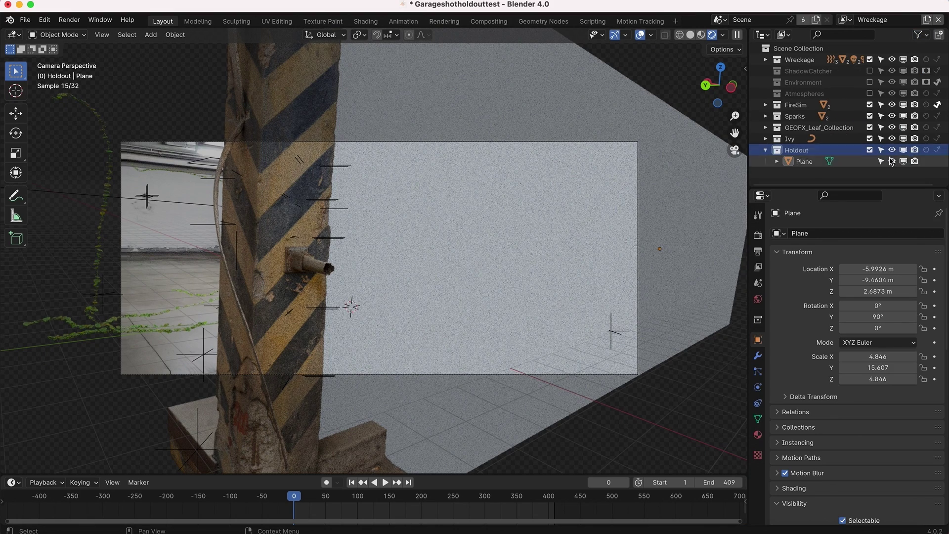
- Turn on holdout for the Holdout collection, select the Plane, and check later frames before returning to frame 1
left_click(928, 151)
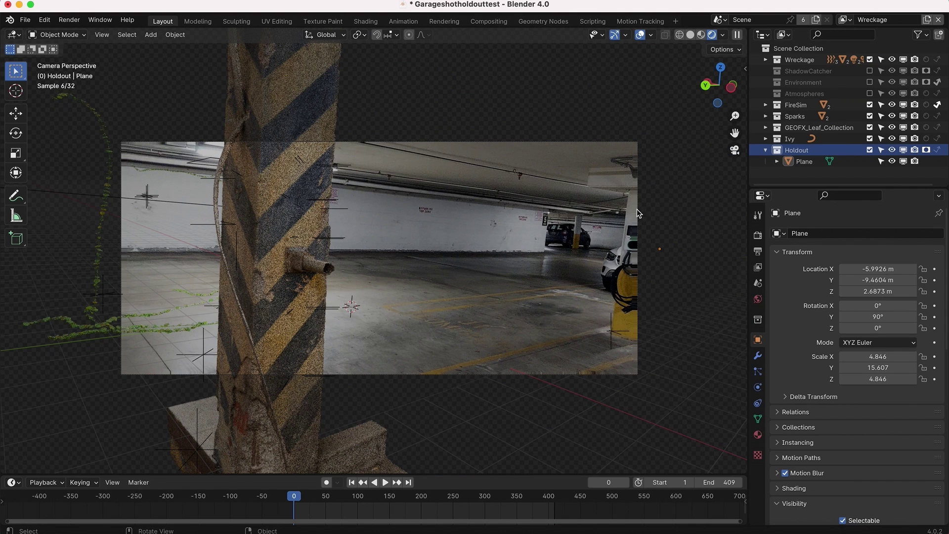
left_click(582, 262)
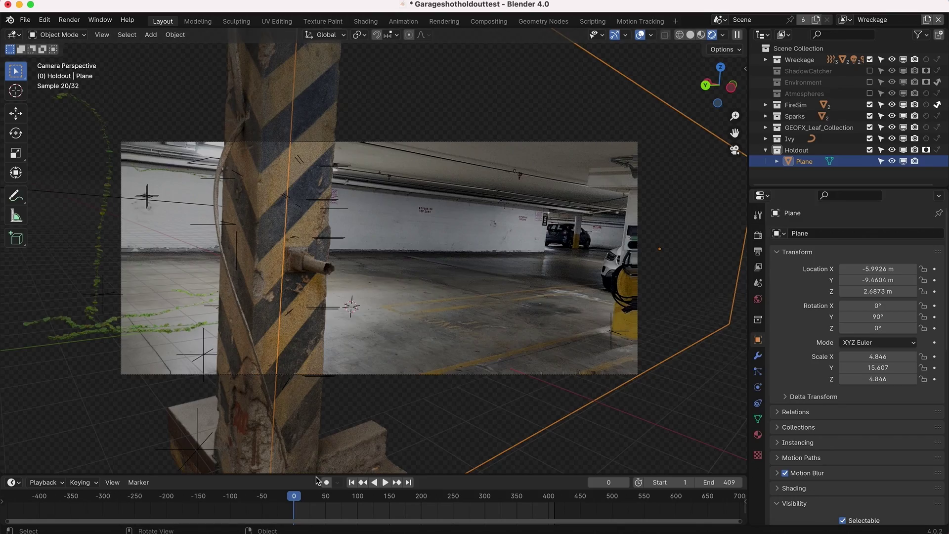
left_click(476, 497)
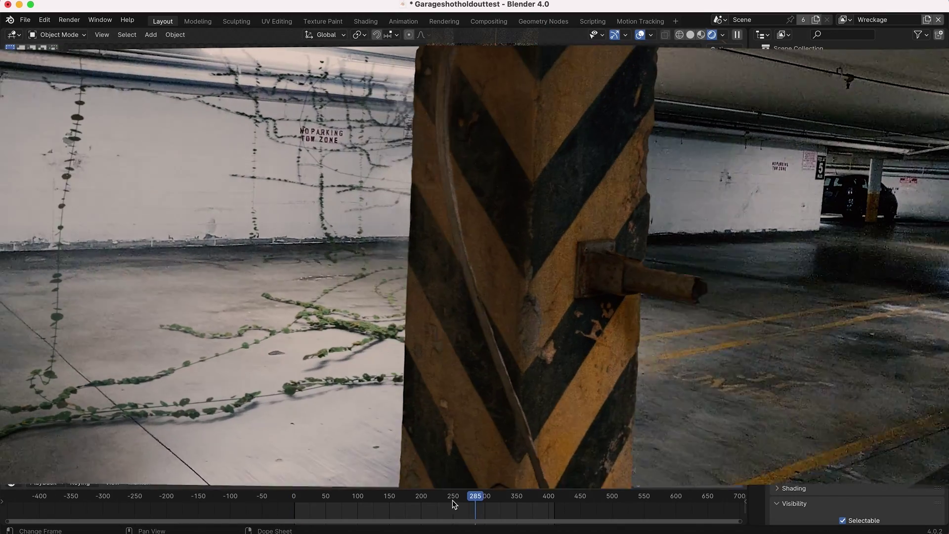
left_click(406, 500)
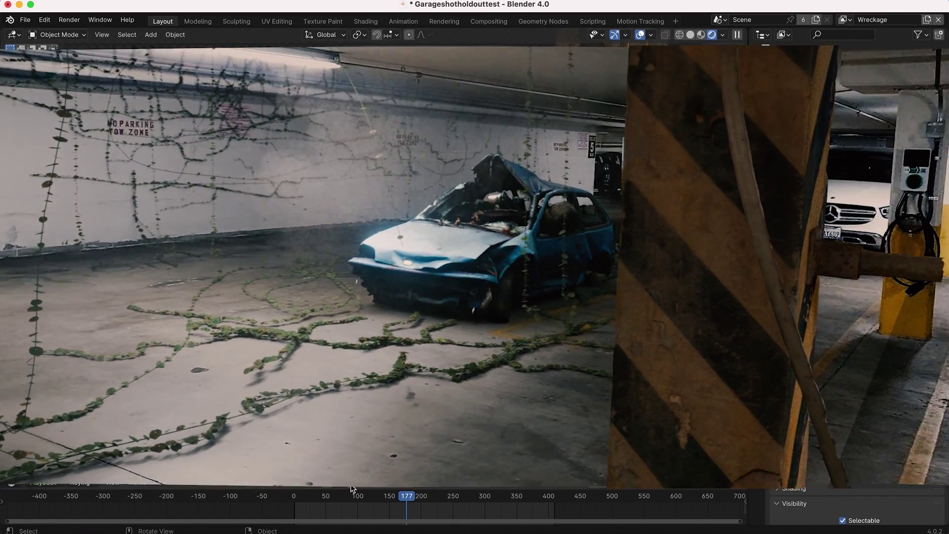
left_click(351, 483)
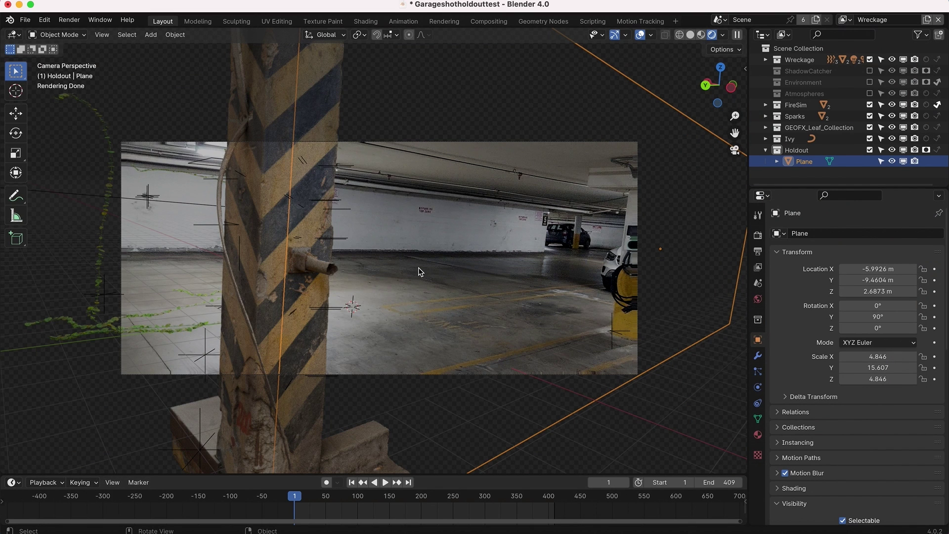
- Scale the holdout plane down and slide it along X to sit beside the pillar
key("s")
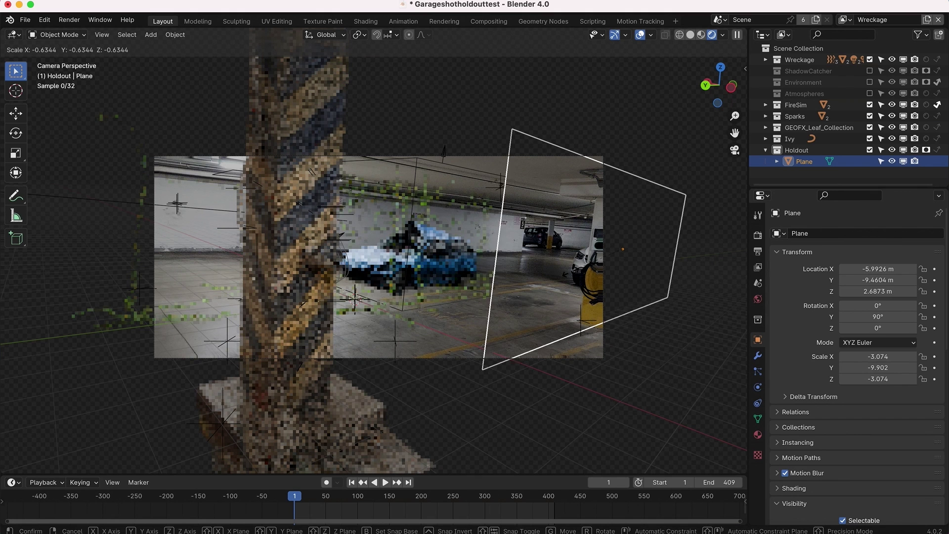
left_click(583, 276)
key("g")
left_click(579, 268)
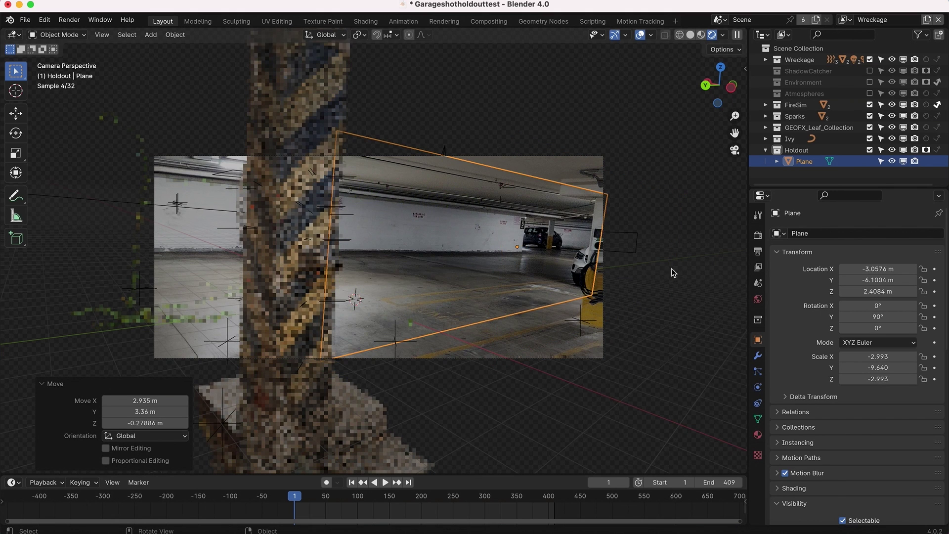
key("s")
key("Escape")
key("g")
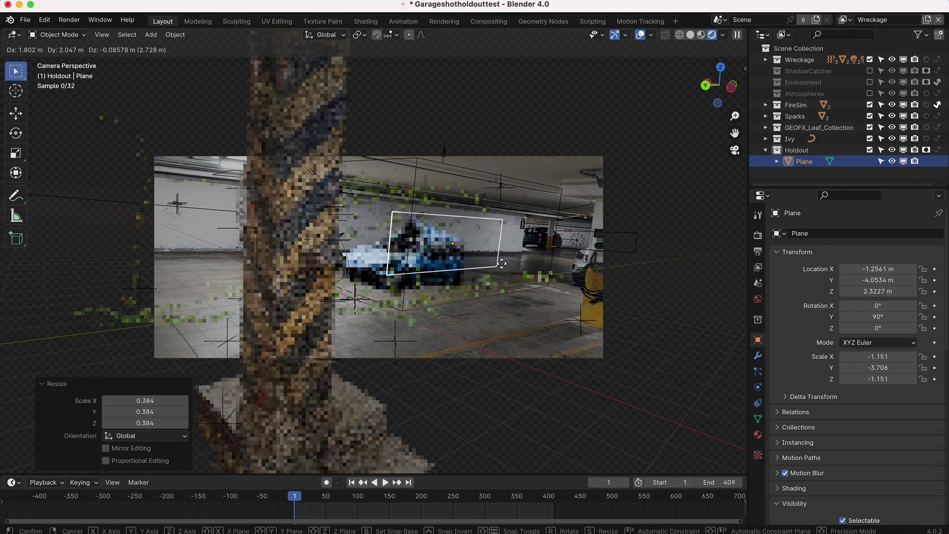
left_click(503, 267)
key("g")
key("x")
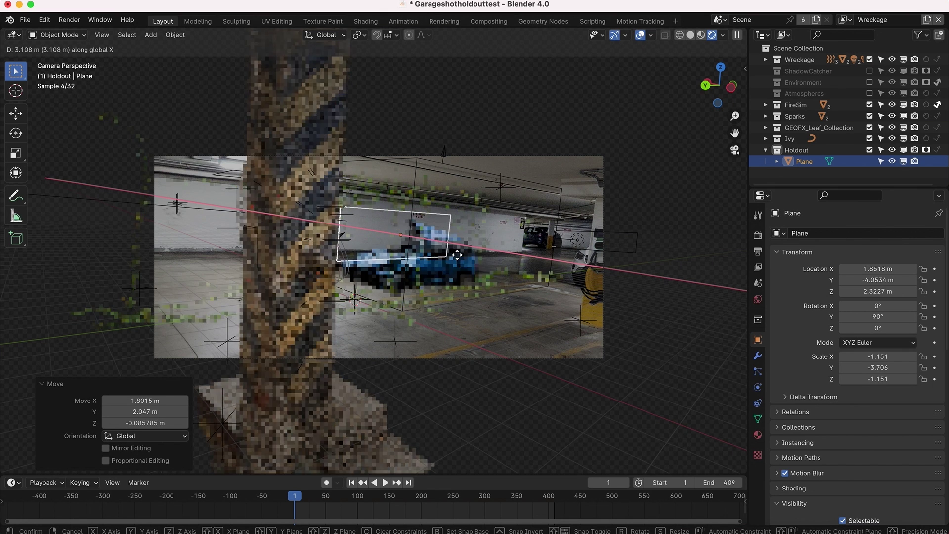
left_click(463, 255)
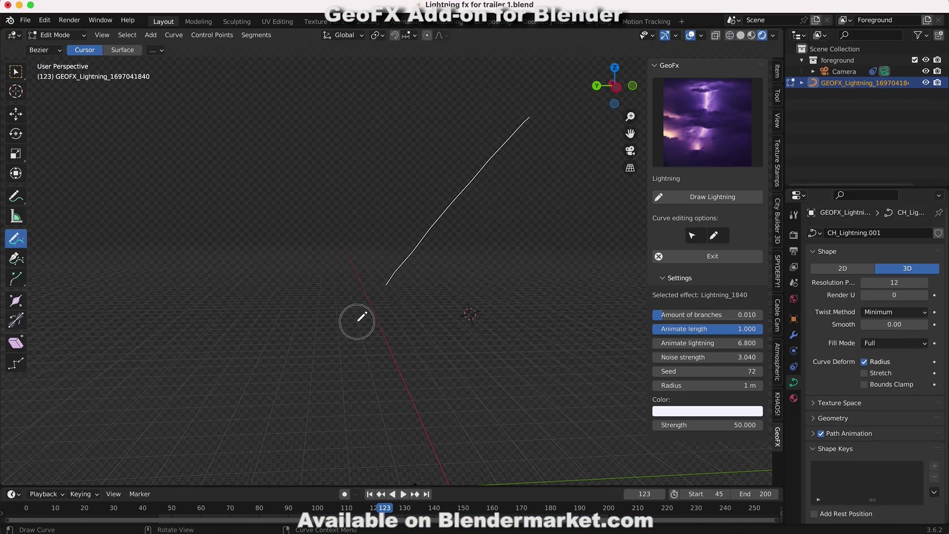
- Draw a branching GeoFX lightning bolt with a short vertical stroke in the viewport
left_click_drag(357, 321, 357, 335)
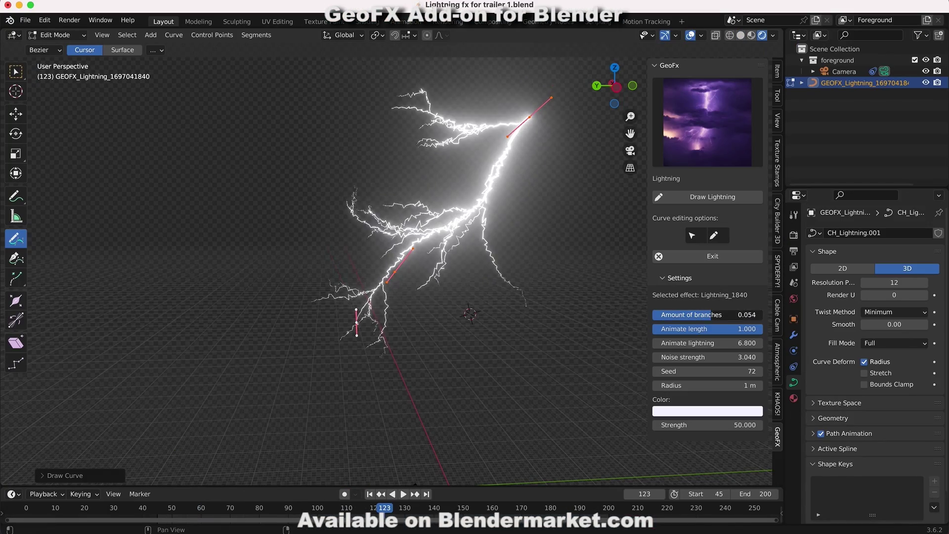